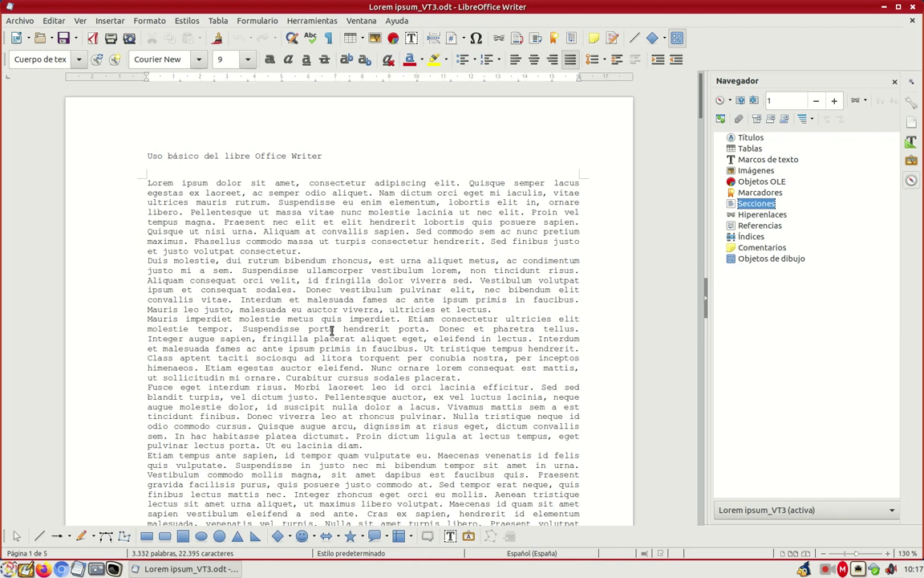
Step: View the paragraph indent and spacing settings for the first body paragraph, and close them without changes
left_click(149, 21)
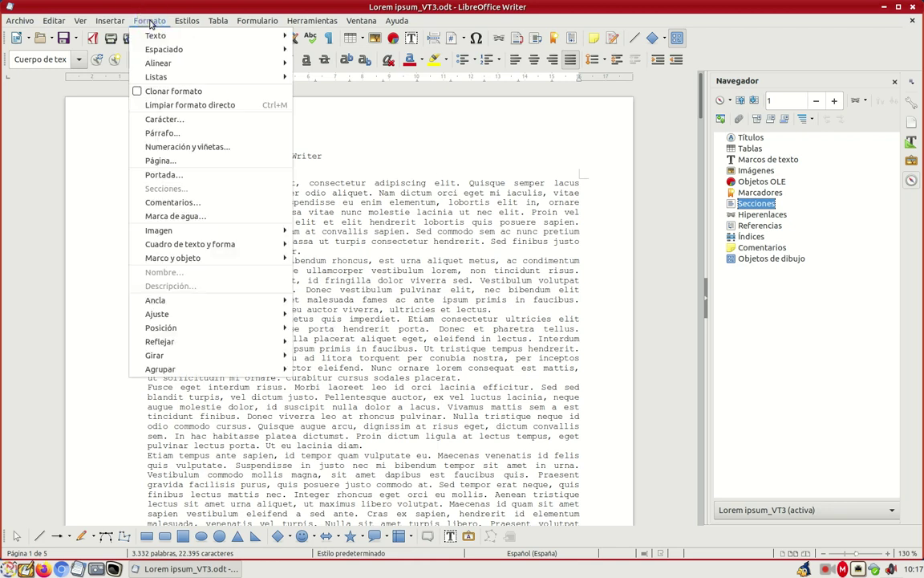
left_click(163, 132)
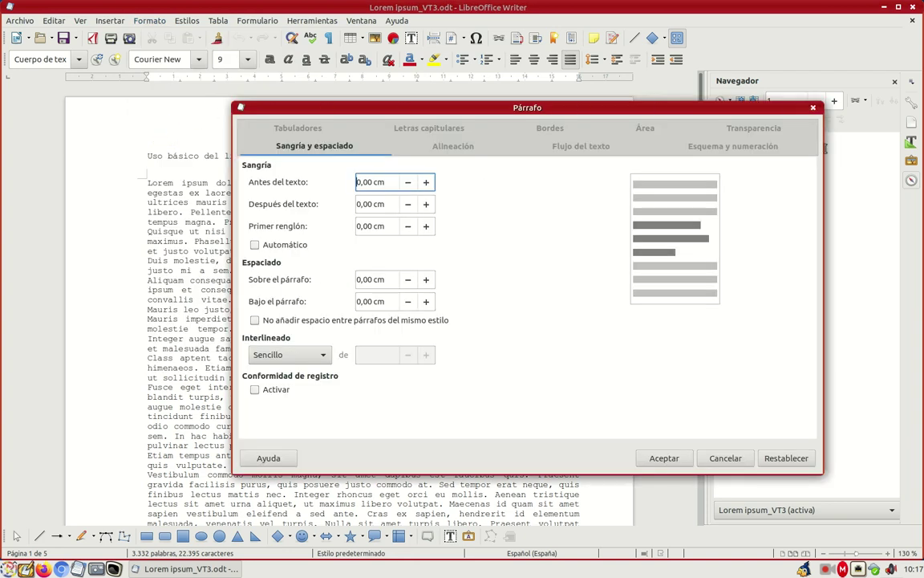
left_click(725, 458)
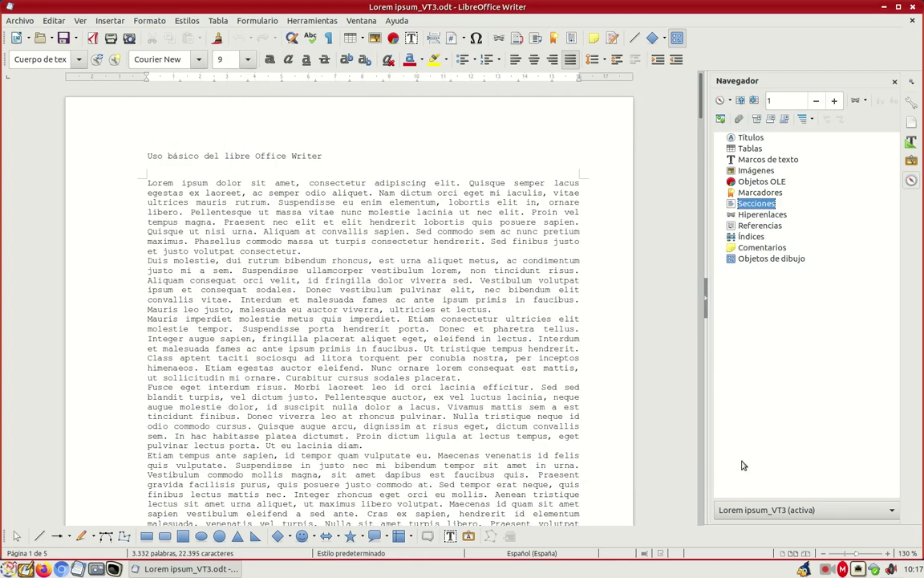
right_click(271, 218)
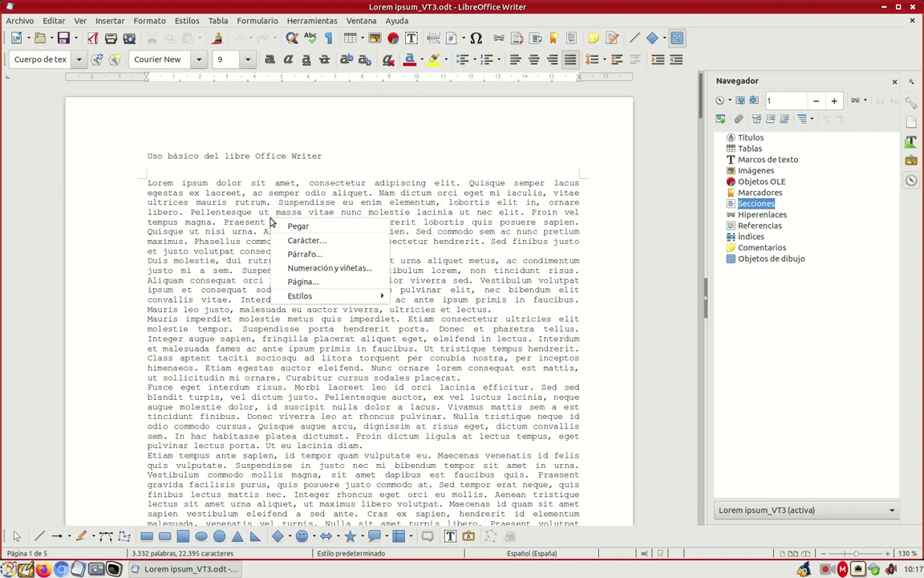
left_click(303, 254)
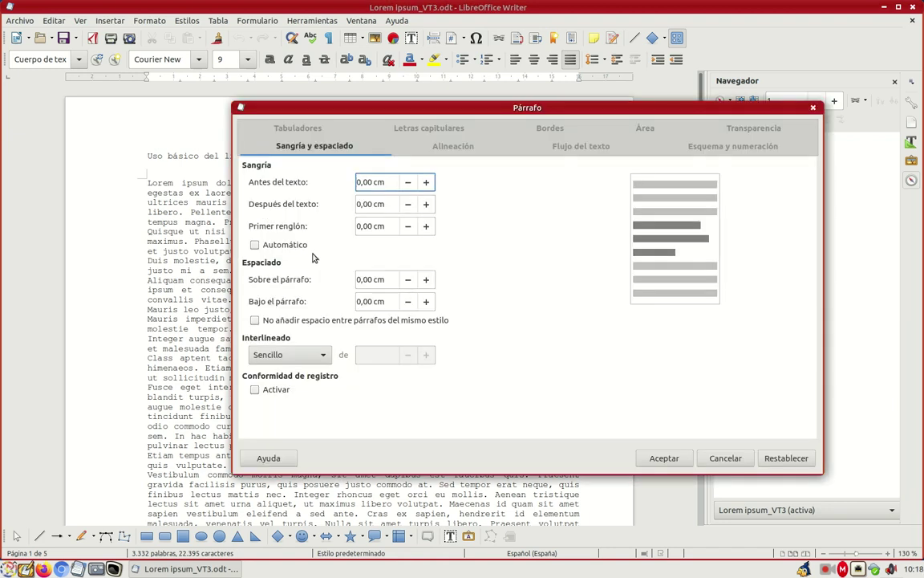
left_click(726, 458)
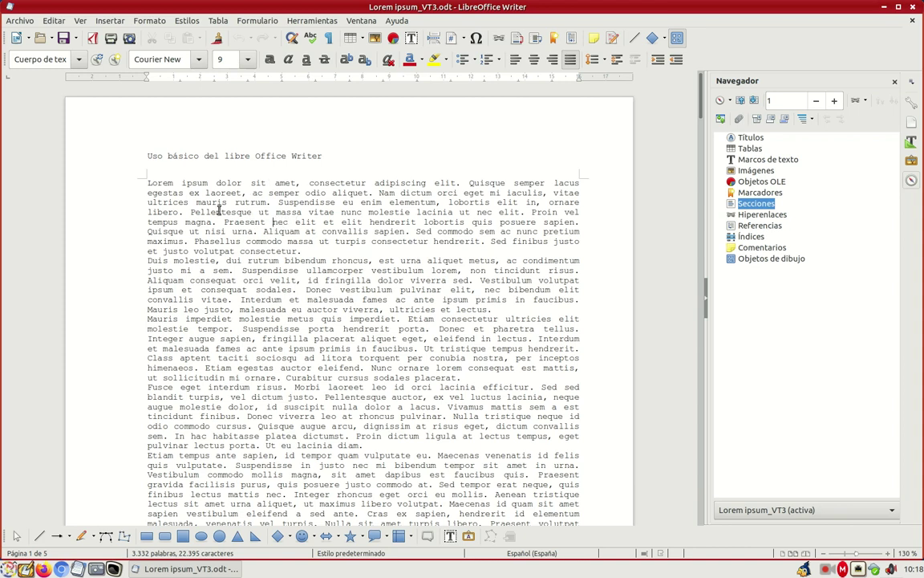
left_click_drag(210, 205, 316, 416)
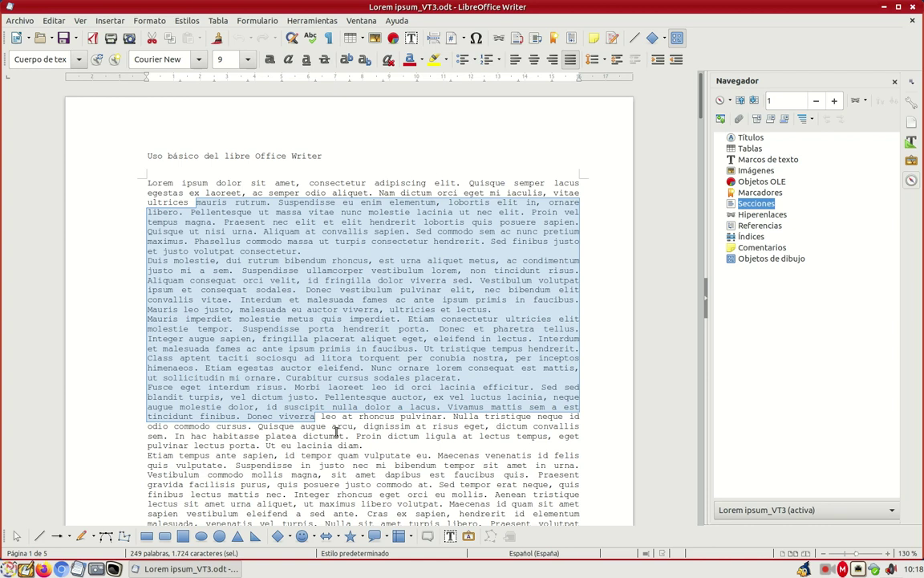
left_click(273, 235)
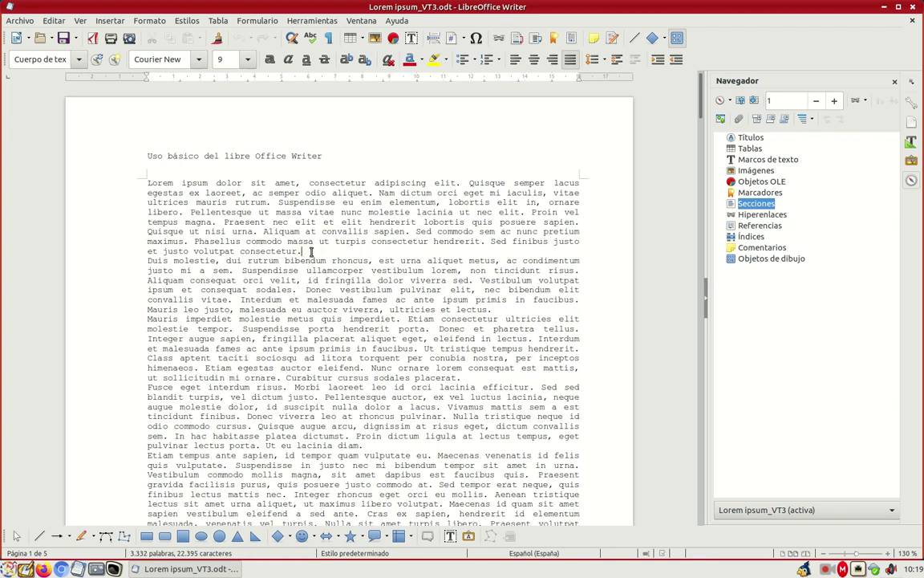
Step: Insert an empty paragraph after the first body paragraph and compare the text with formatting marks shown and hidden
left_click(311, 252)
key("Return")
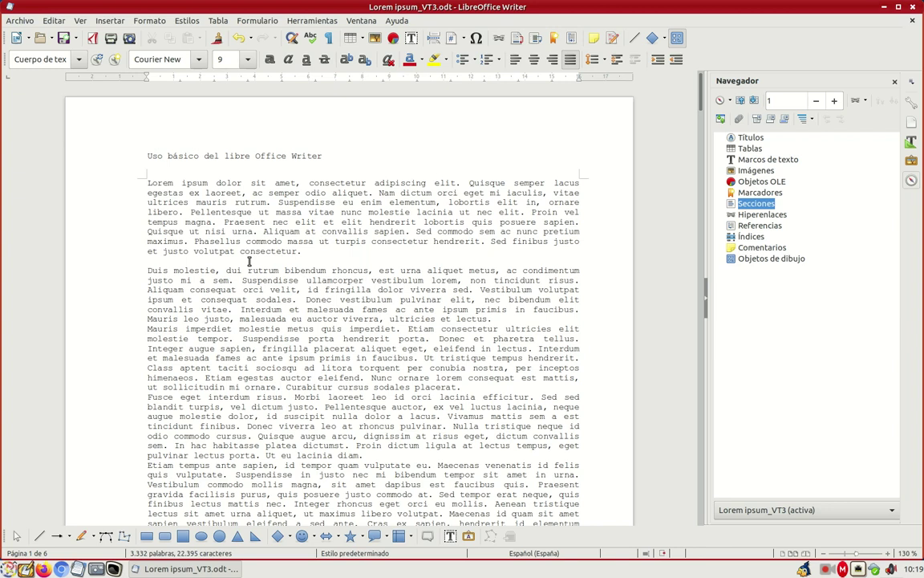
left_click(329, 44)
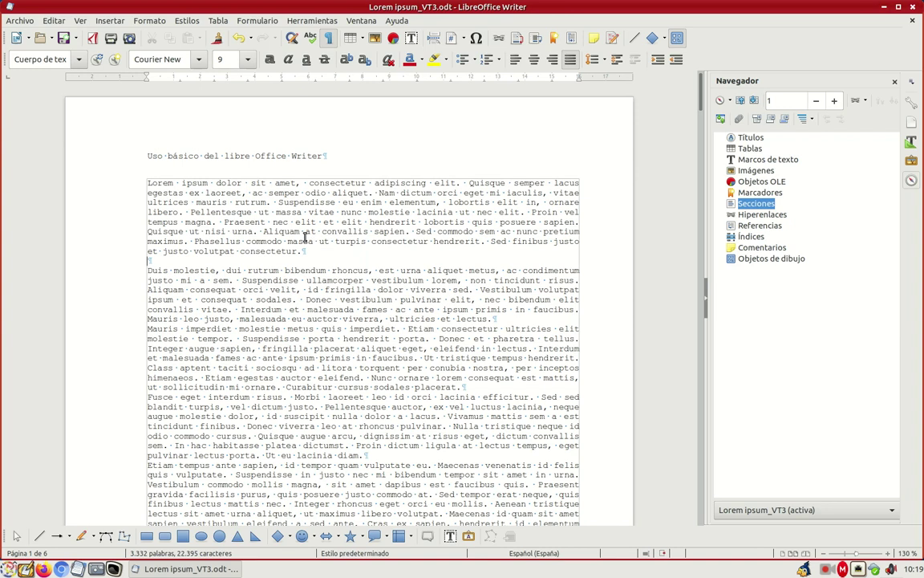
left_click(888, 553)
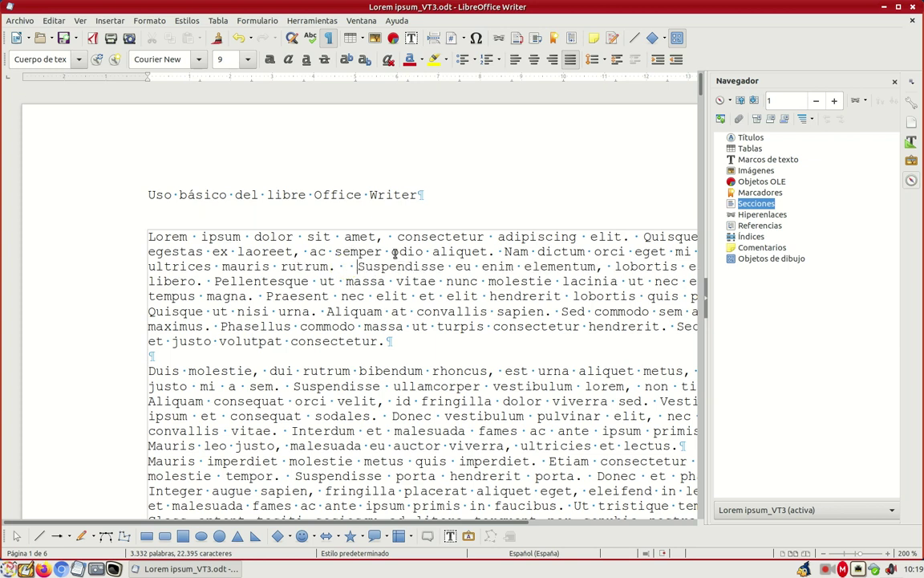
left_click(330, 40)
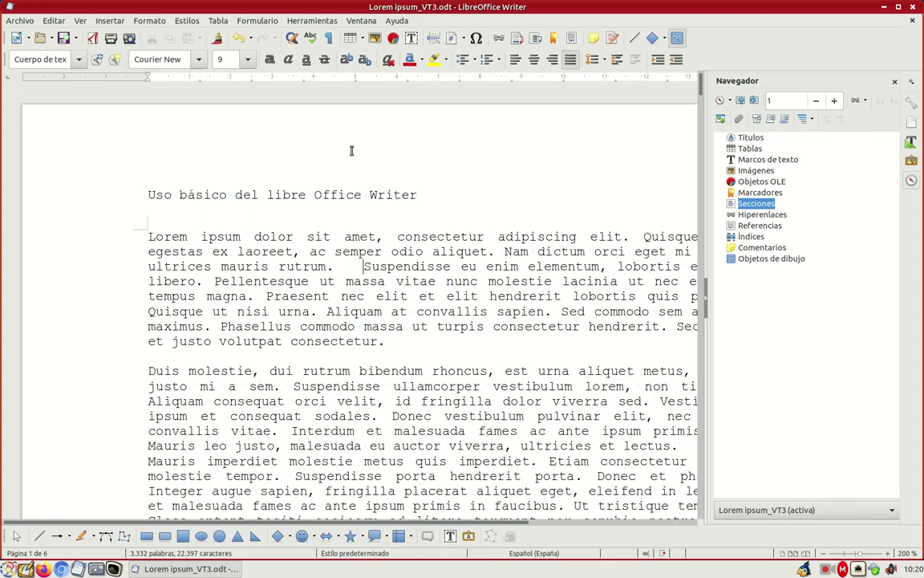
left_click(329, 39)
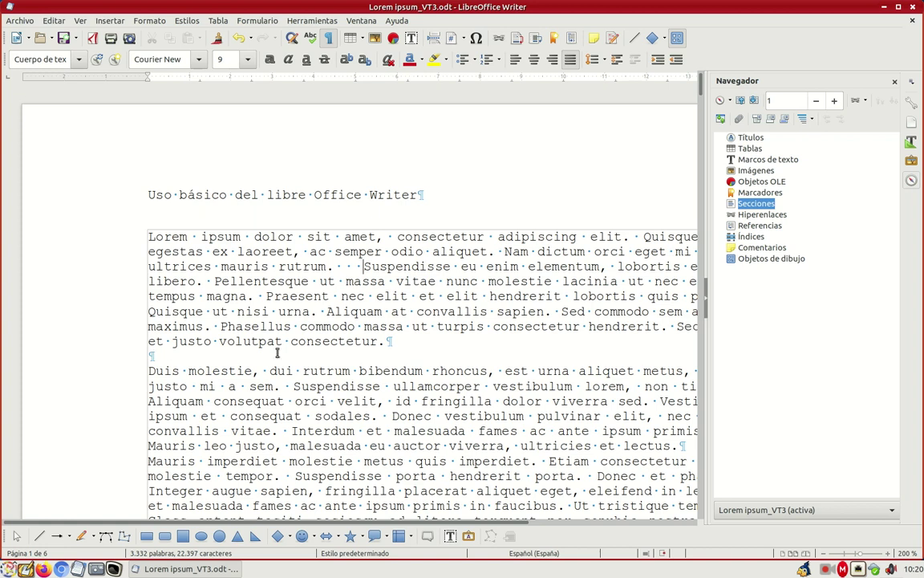
Step: Undo the added empty paragraph and the extra spaces before "Suspendisse", and hide the formatting marks
left_click(827, 554)
left_click(826, 553)
left_click(827, 553)
left_click(826, 553)
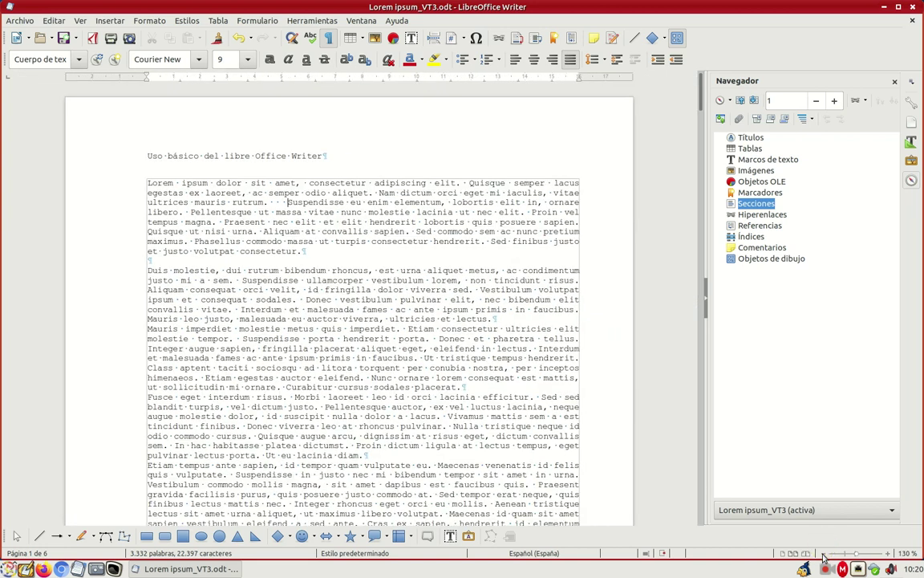
left_click(237, 38)
left_click(238, 39)
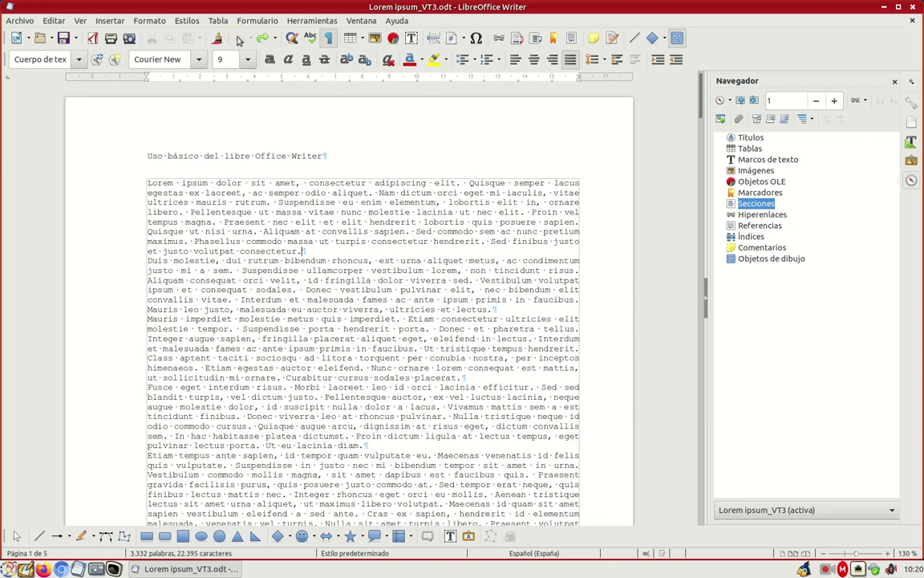
key("ctrl+F10")
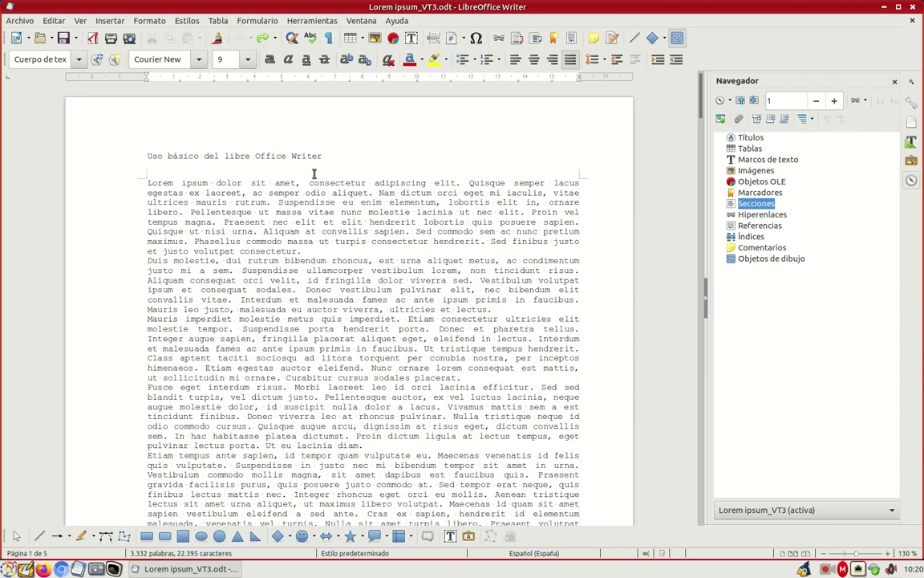
Step: Set the spacing below the first body paragraph to 0,30 cm
left_click(256, 222)
left_click(146, 22)
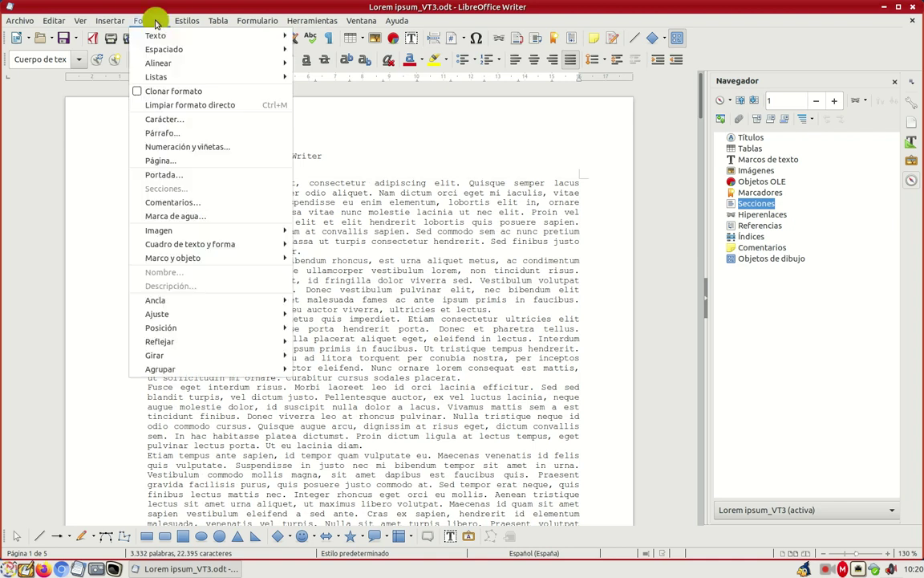
left_click(192, 133)
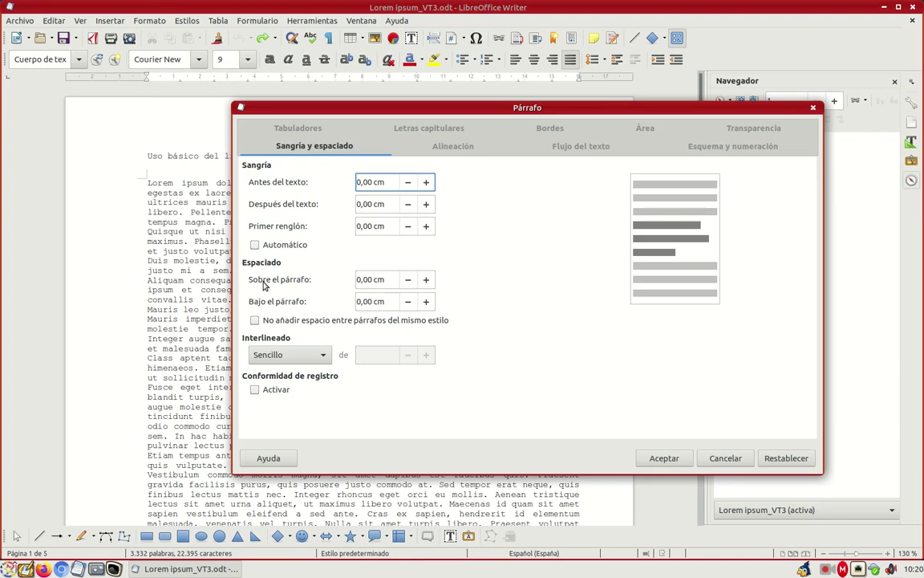
left_click(427, 301)
left_click(427, 302)
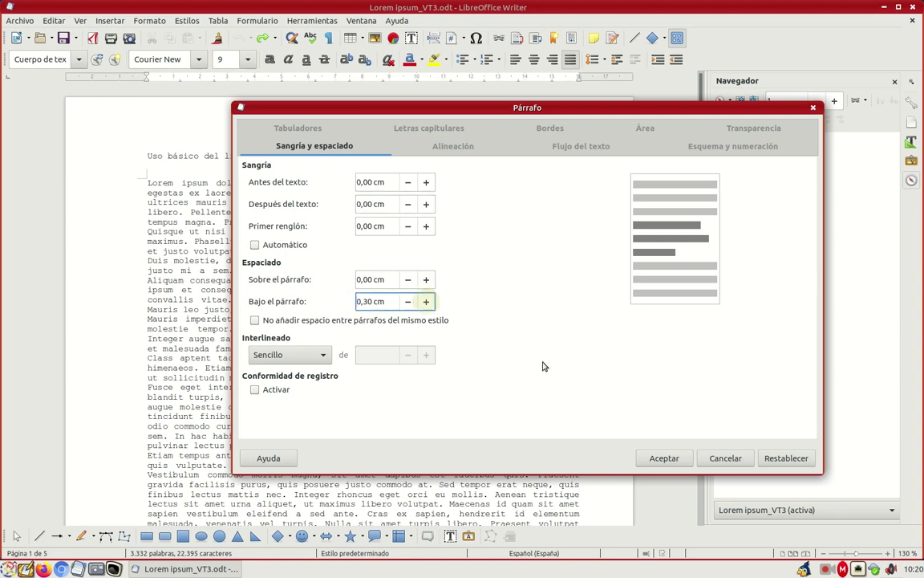
left_click(663, 458)
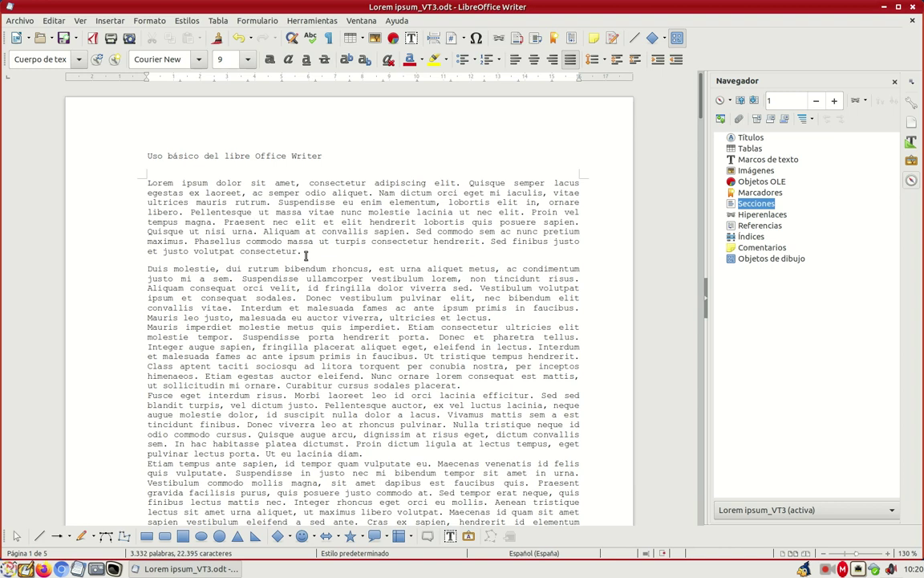
Step: Check the gap with formatting marks, and add a paragraph reading "sdsdfsdfds" after the first body paragraph
left_click(328, 38)
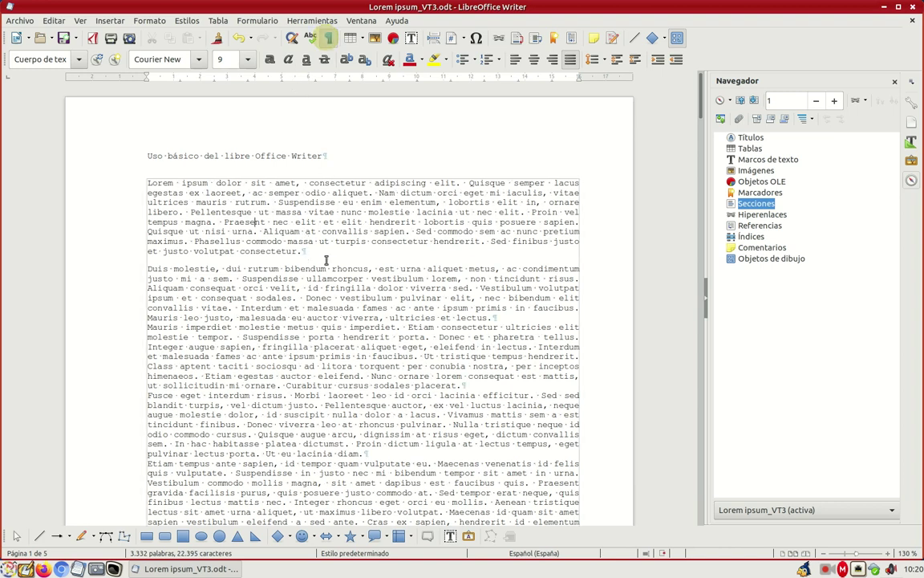
left_click(328, 38)
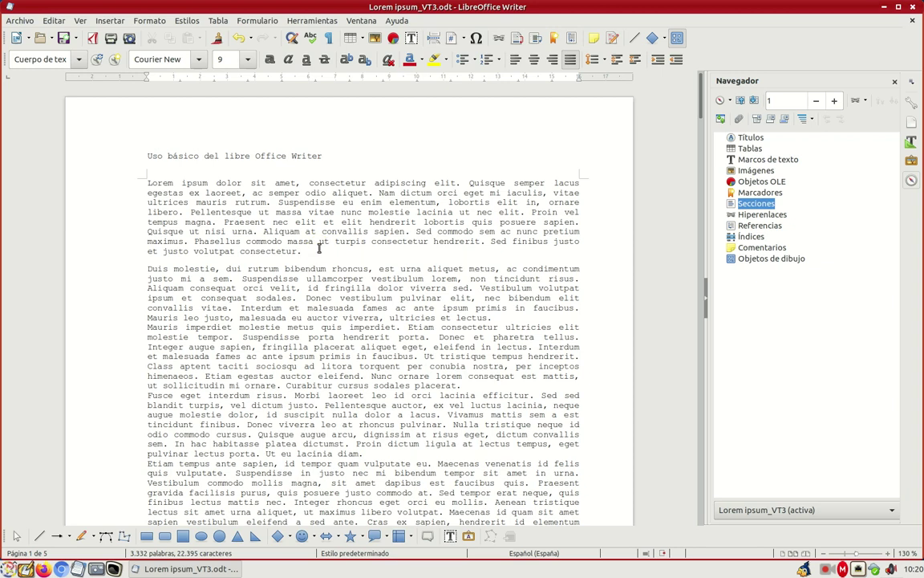
key("Return")
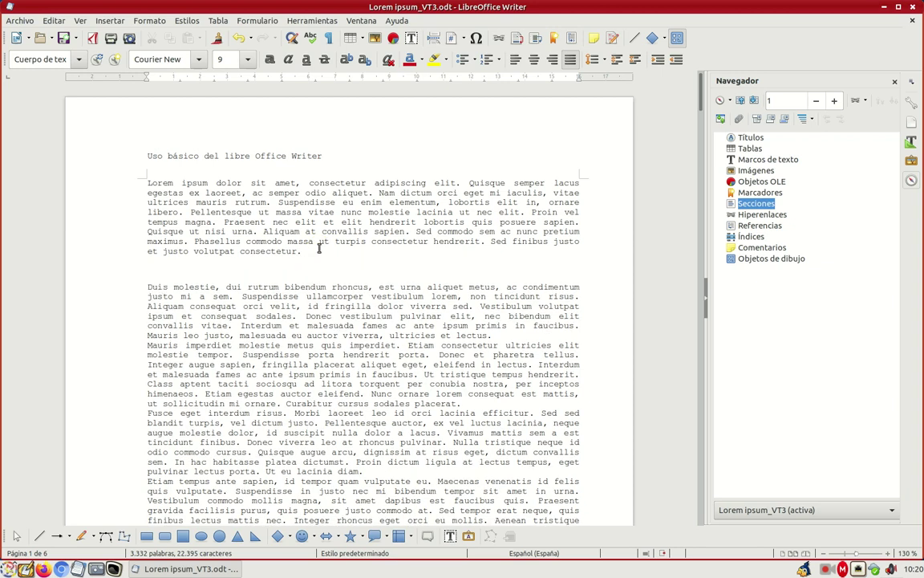
type("sdsdfsdfds")
Step: Set the spacing above the paragraph beginning "Mauris imperdiet" to 0,30 cm
left_click(454, 383)
left_click(149, 21)
left_click(185, 135)
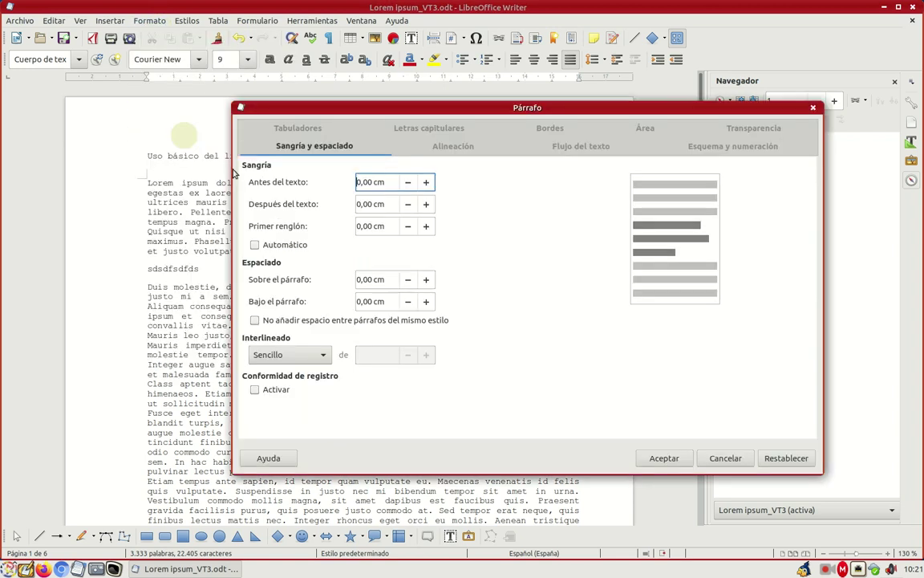
left_click(426, 279)
left_click(426, 280)
left_click(426, 280)
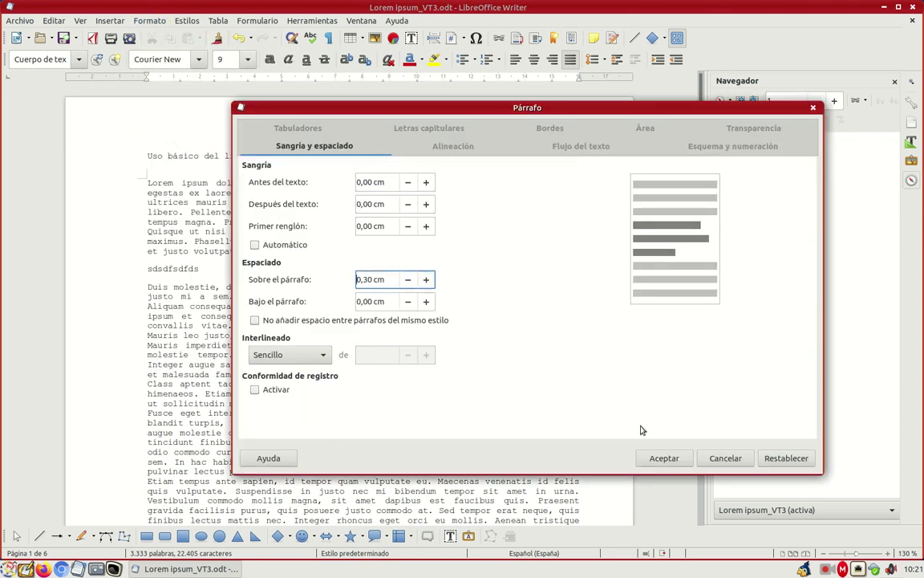
left_click(658, 457)
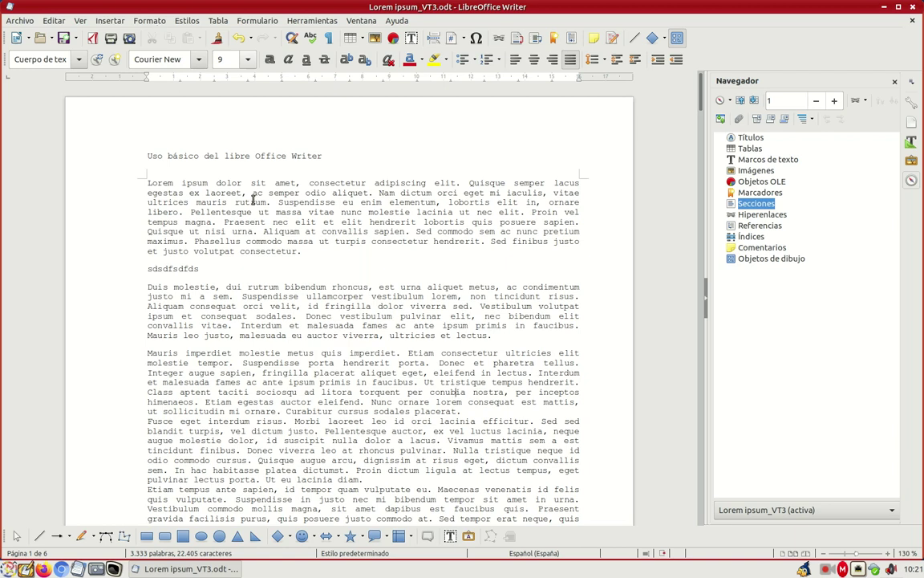
Step: Set the line spacing of the first body paragraph to 1,15 renglones
left_click(142, 22)
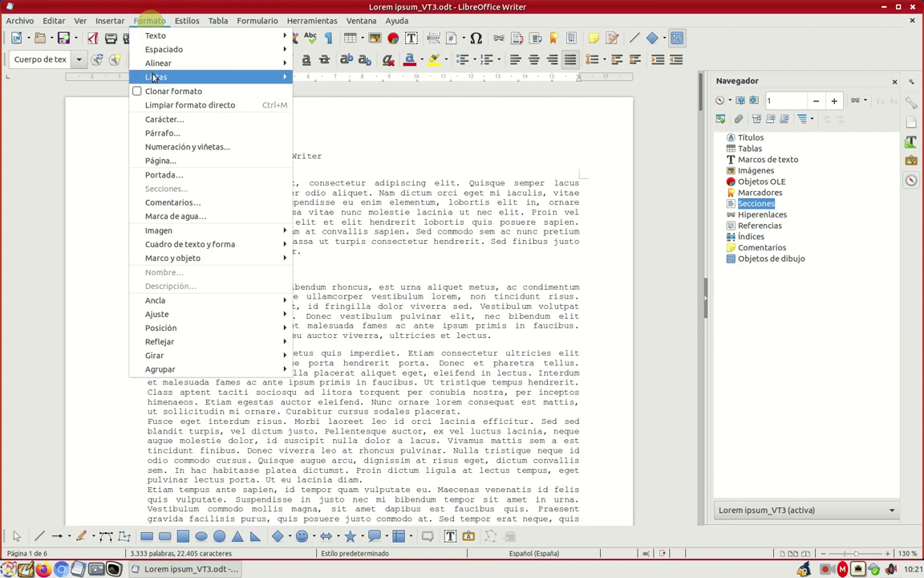
left_click(180, 133)
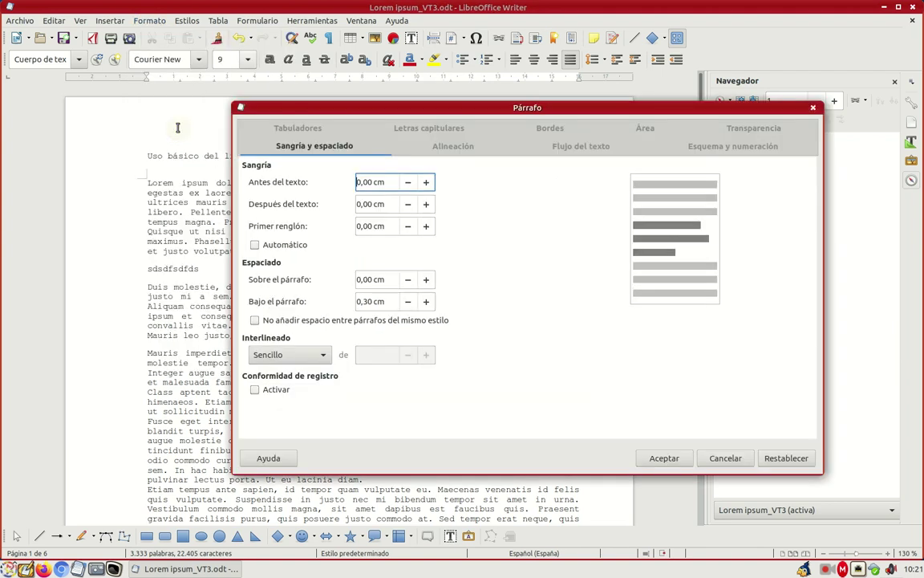
left_click(325, 358)
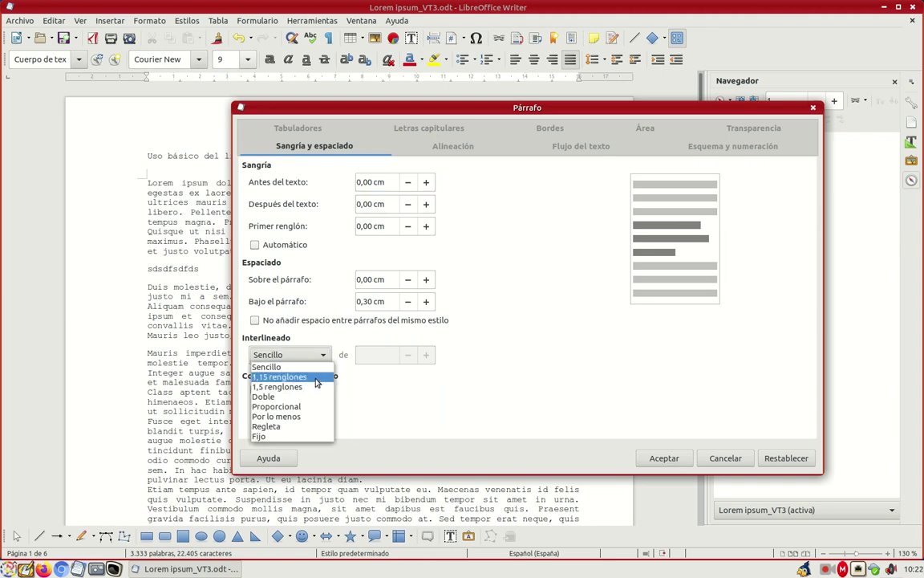
left_click(316, 378)
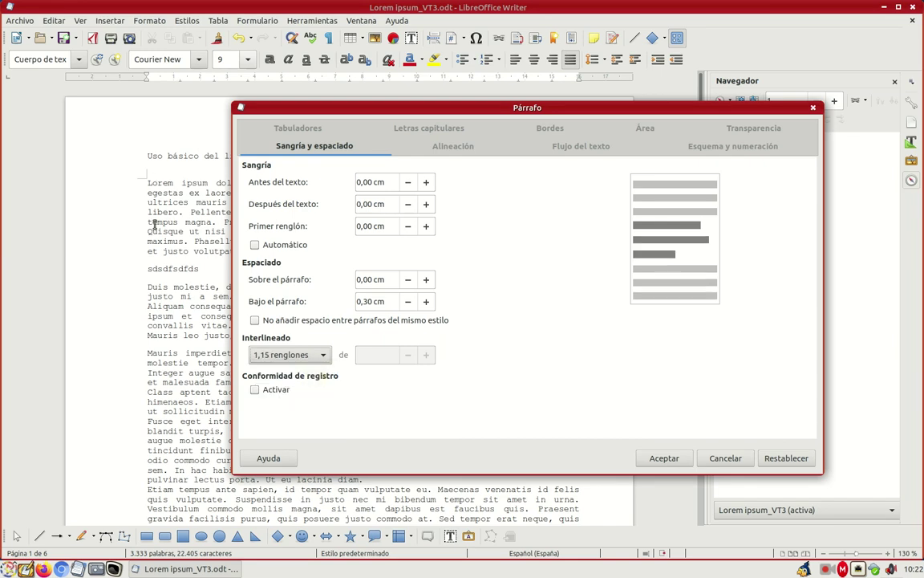
left_click(666, 460)
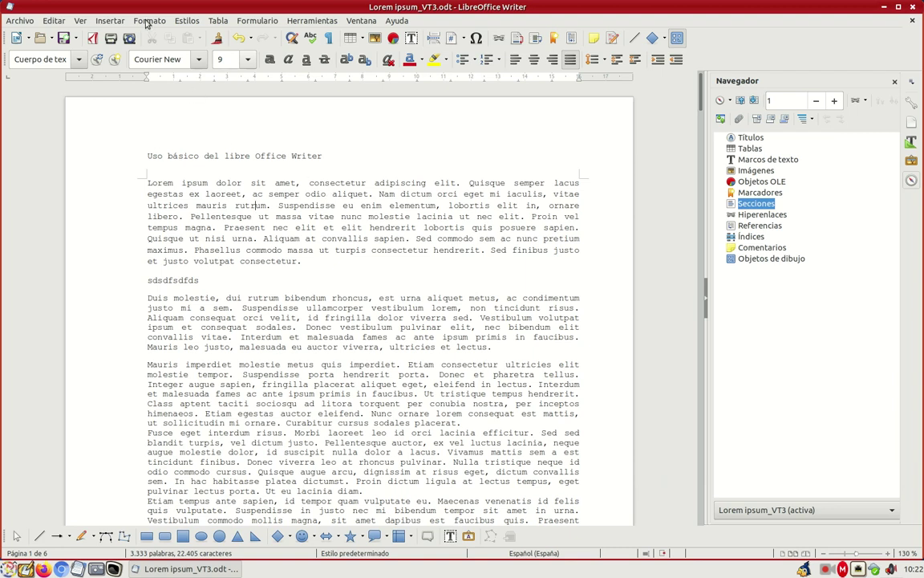
Step: Set the line spacing of the first body paragraph to 1,5 renglones
right_click(258, 207)
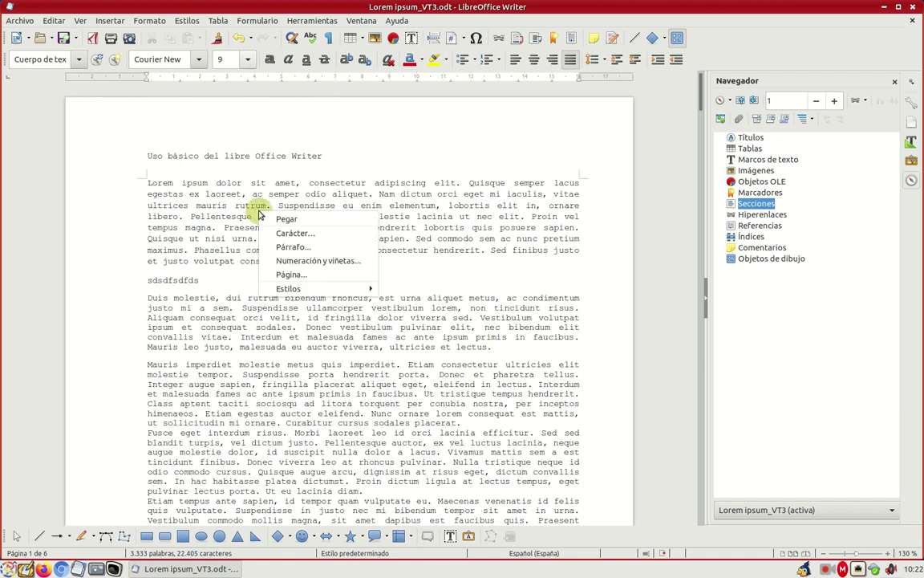
left_click(285, 246)
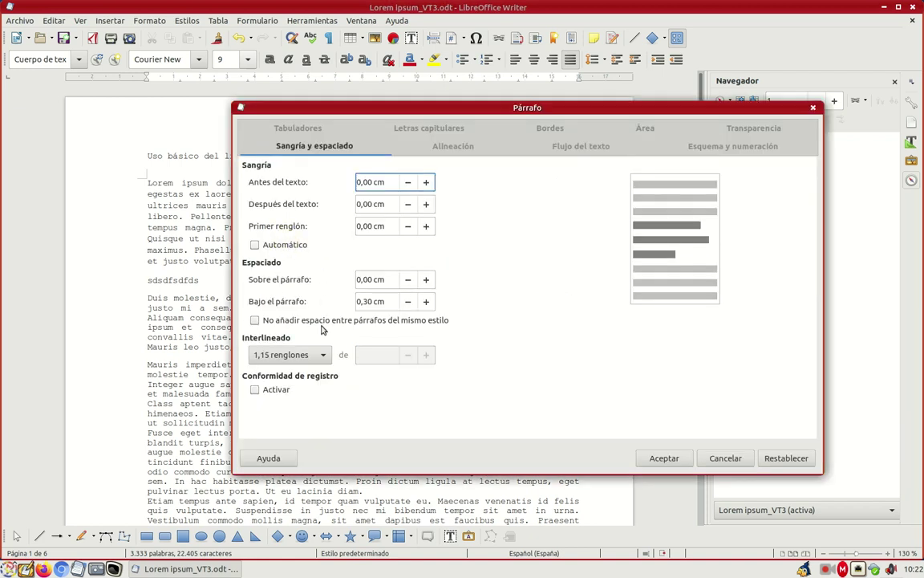
left_click(323, 355)
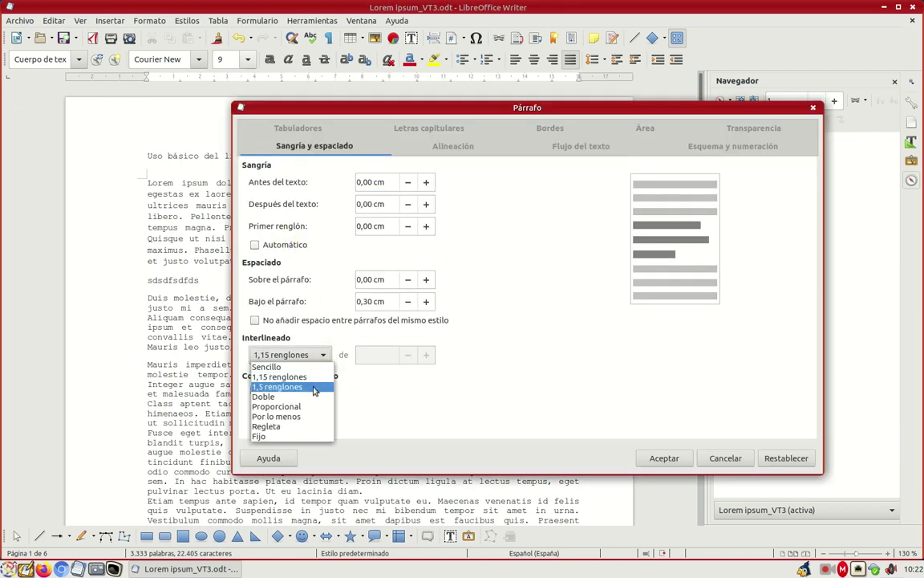
left_click(316, 389)
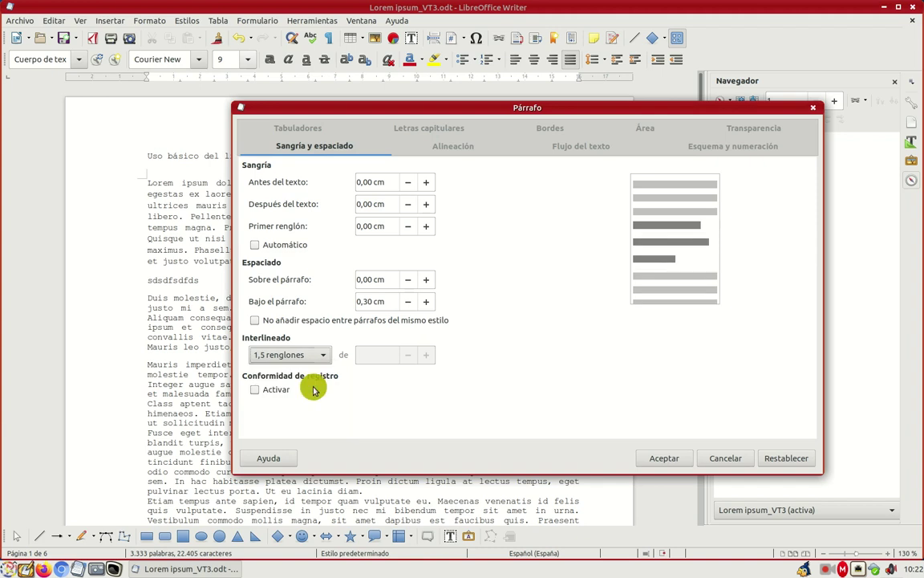
left_click(654, 456)
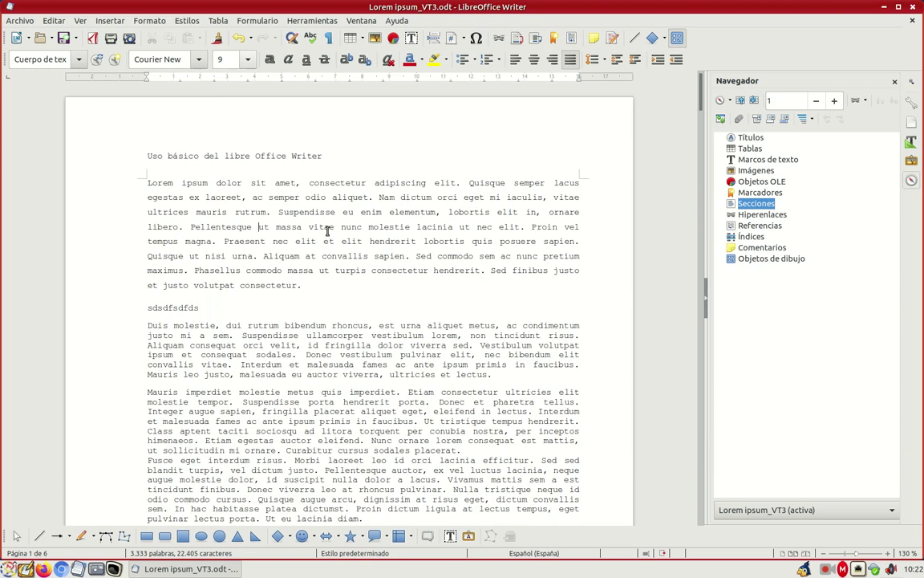
Step: Set the first body paragraph's line spacing to Fijo at 0,50 cm
left_click(149, 21)
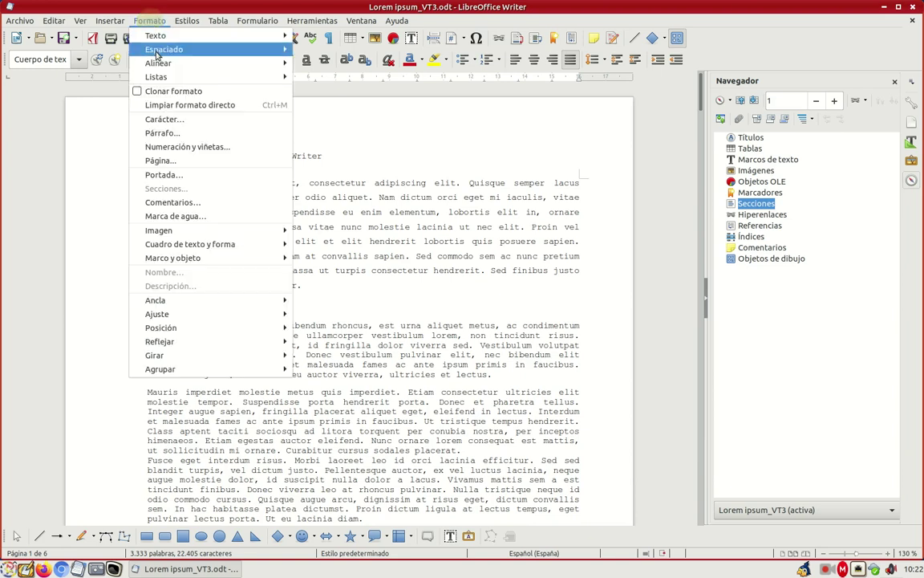
left_click(163, 132)
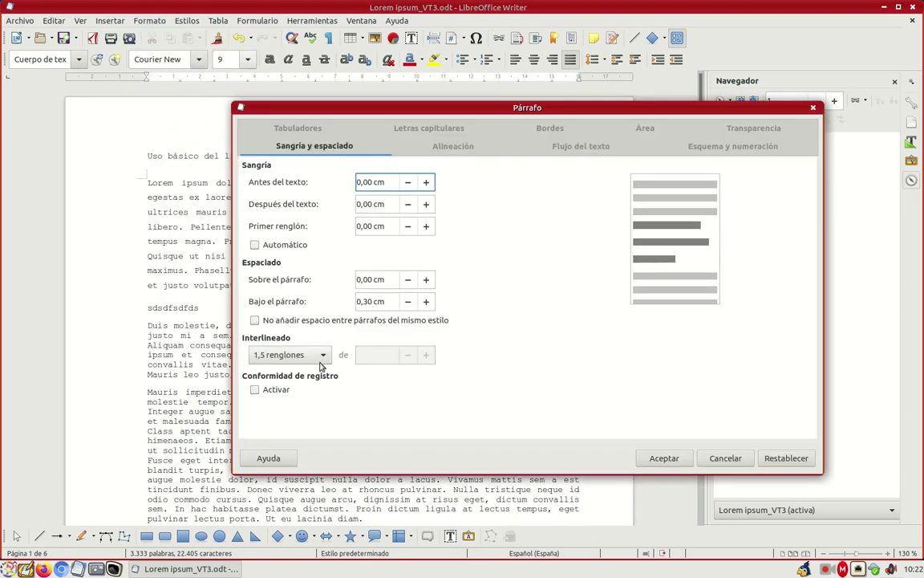
left_click(321, 357)
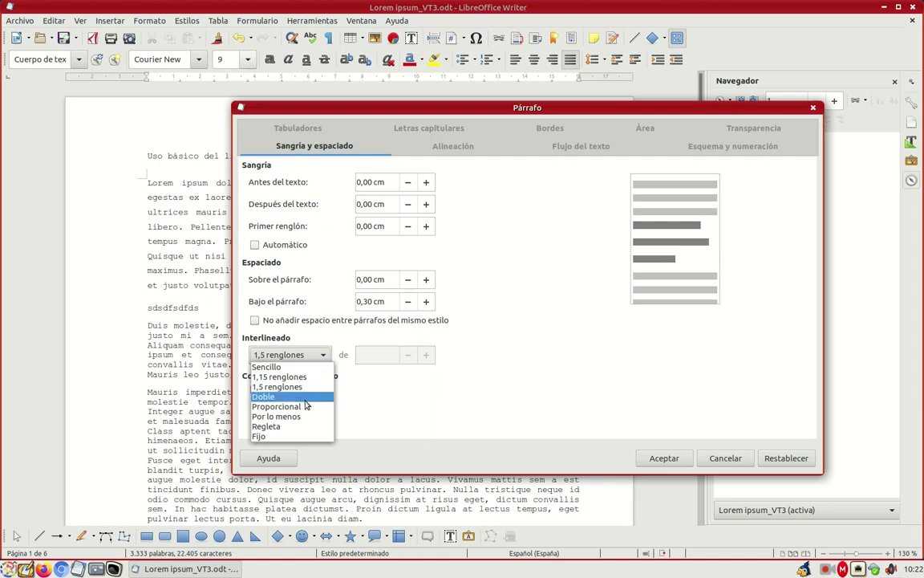
left_click(297, 436)
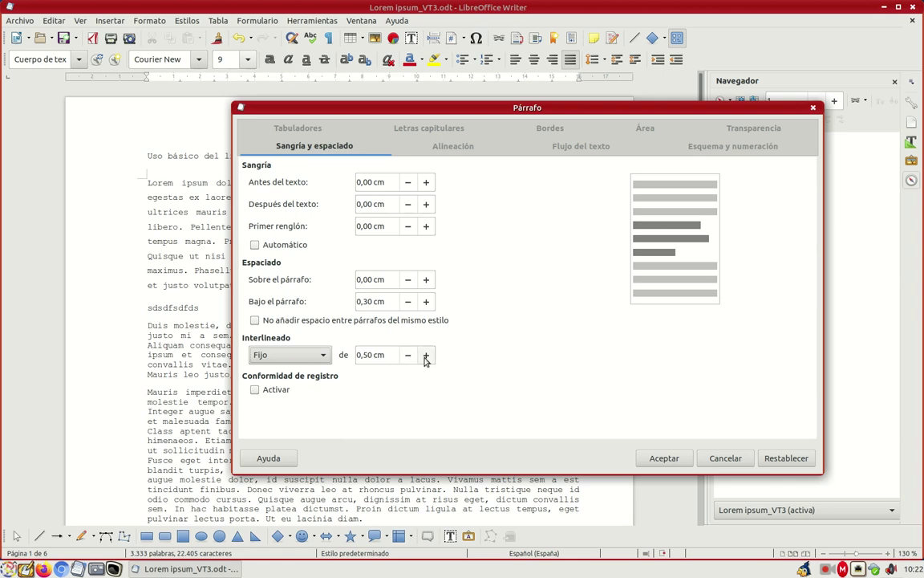
left_click(650, 455)
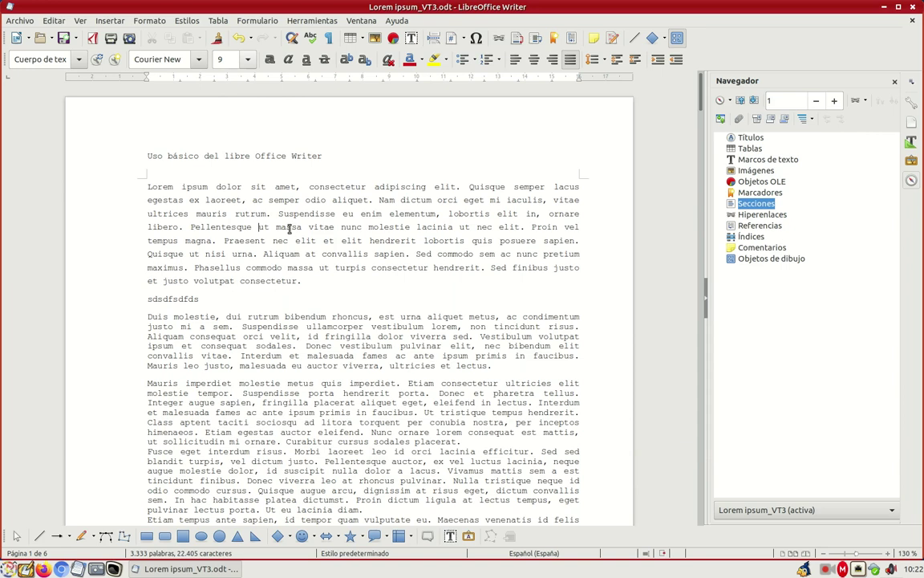
Step: Set the first body paragraph's line spacing to Proporcional at 130 %
left_click(153, 21)
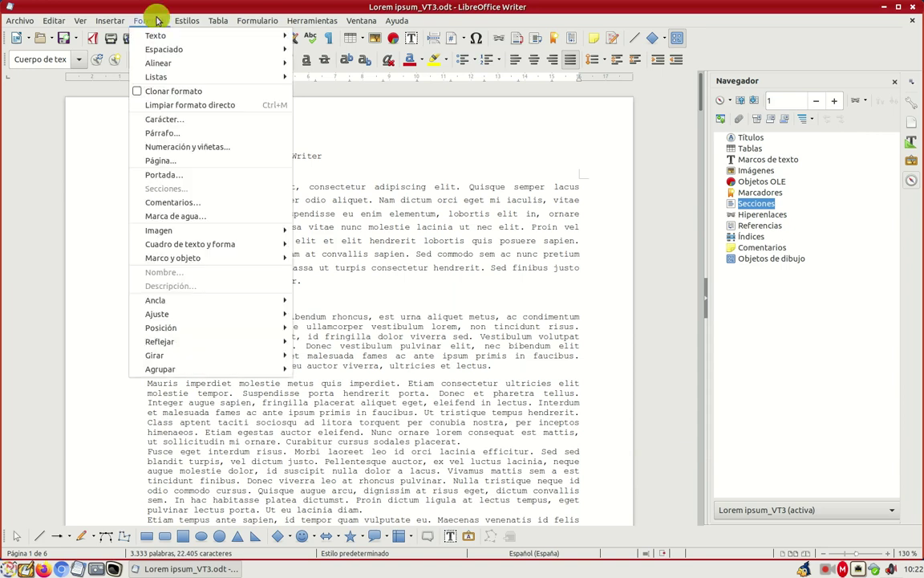
left_click(175, 133)
left_click(324, 355)
left_click(309, 406)
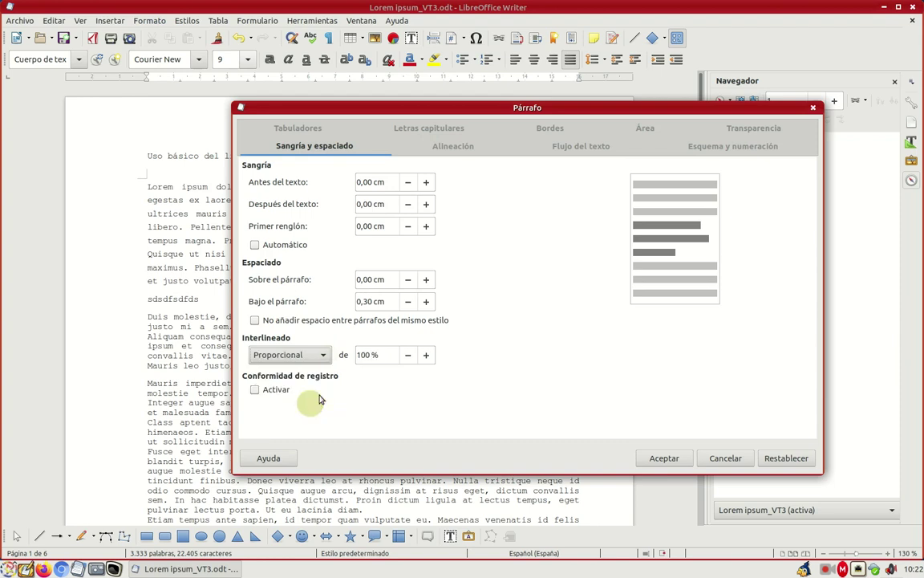
left_click(363, 357)
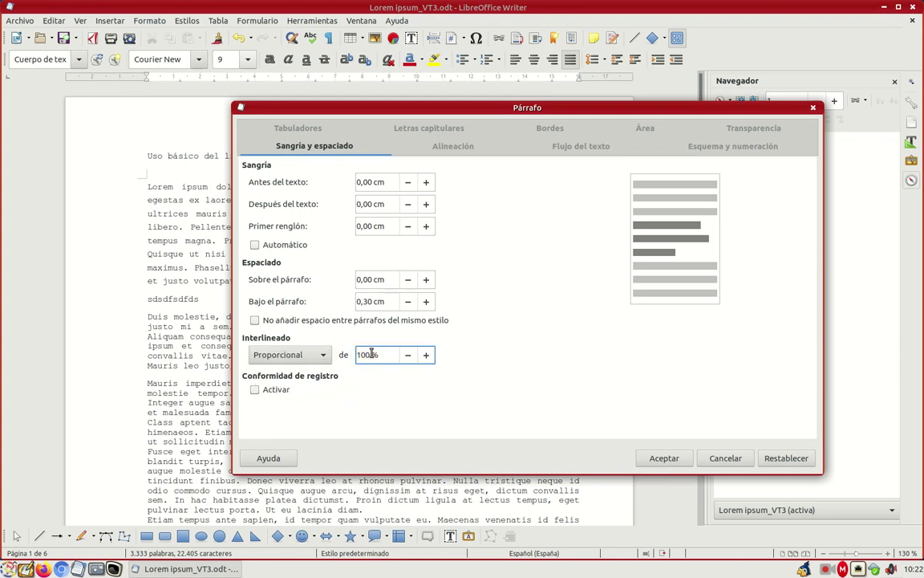
key("BackSpace")
type("3")
left_click(664, 458)
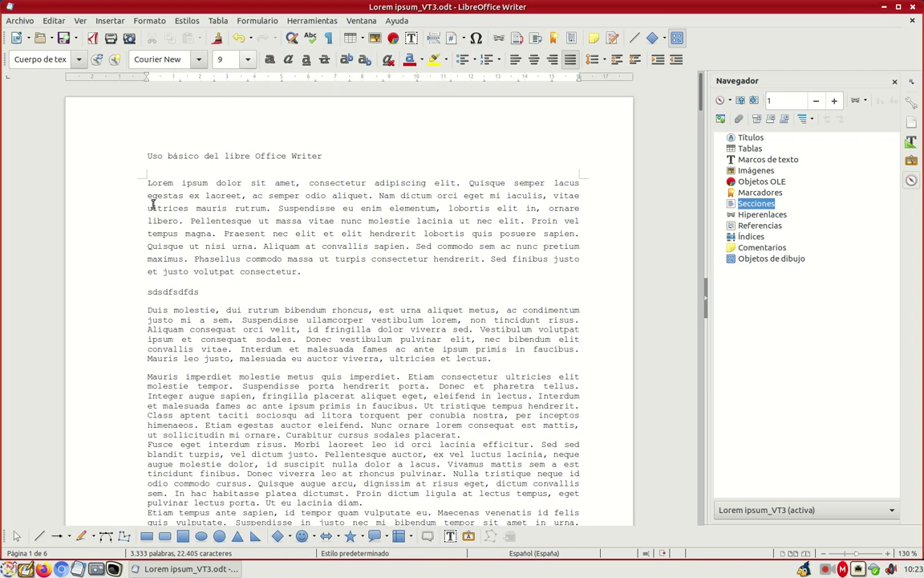
Step: Set the first-line indent of the first body paragraph to 0,50 cm
left_click(150, 21)
left_click(182, 131)
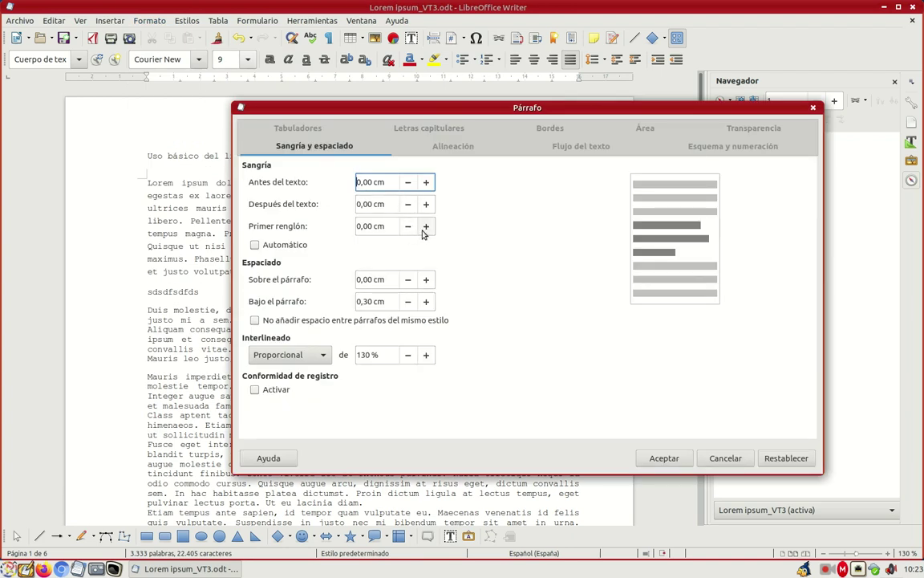
left_click(426, 227)
left_click(426, 227)
left_click(426, 227)
left_click(426, 227)
left_click(427, 227)
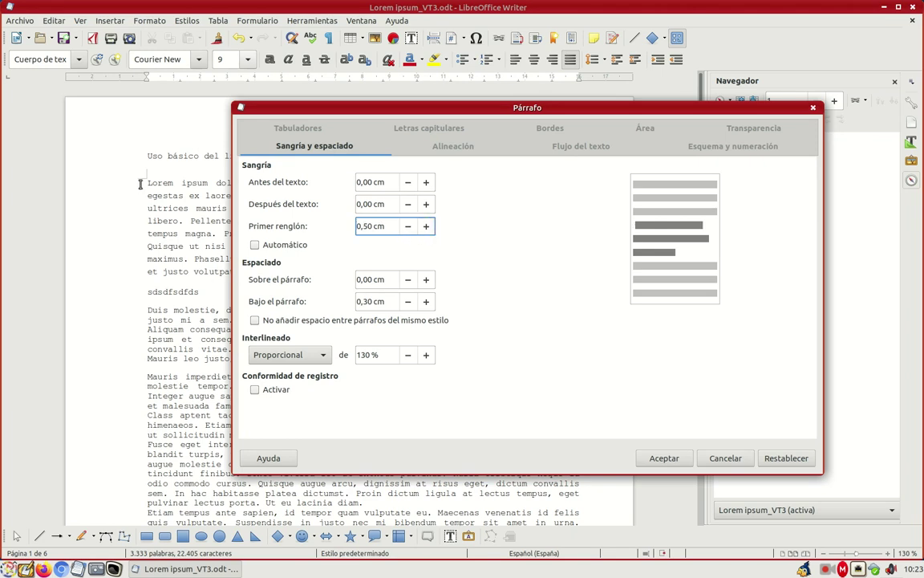
left_click(665, 458)
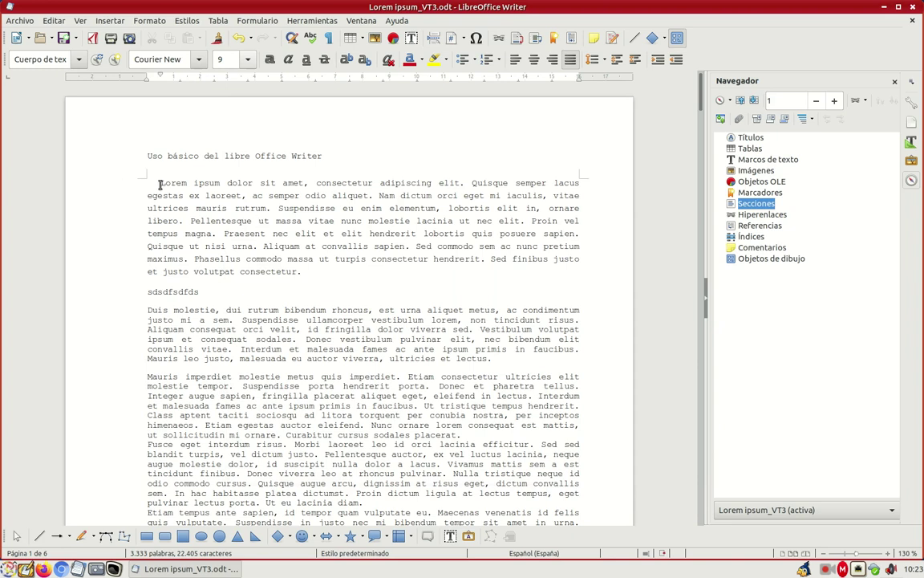
Step: Select text from the first body paragraph through the start of "Mauris imperdiet", and set the first-line indent to 0,50 cm
left_click_drag(226, 248, 233, 375)
left_click(149, 20)
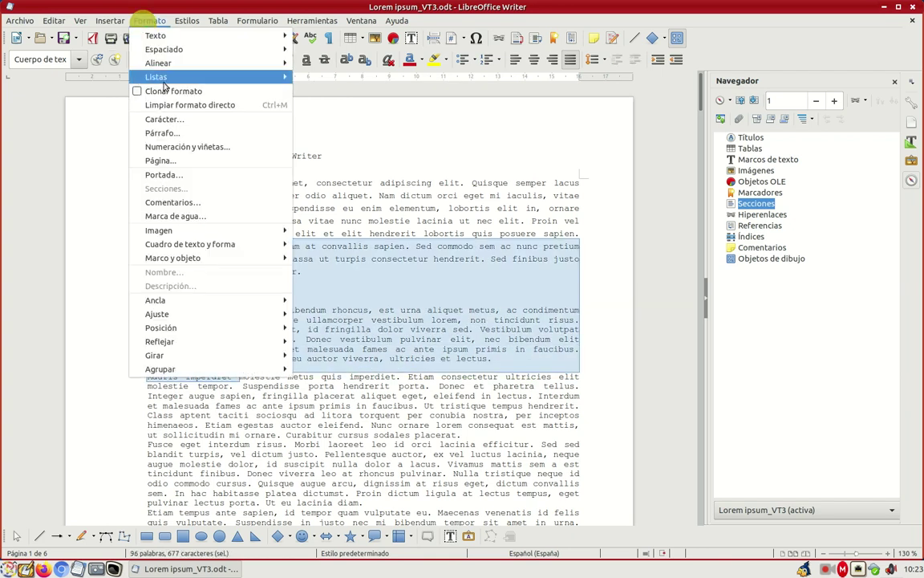
left_click(183, 132)
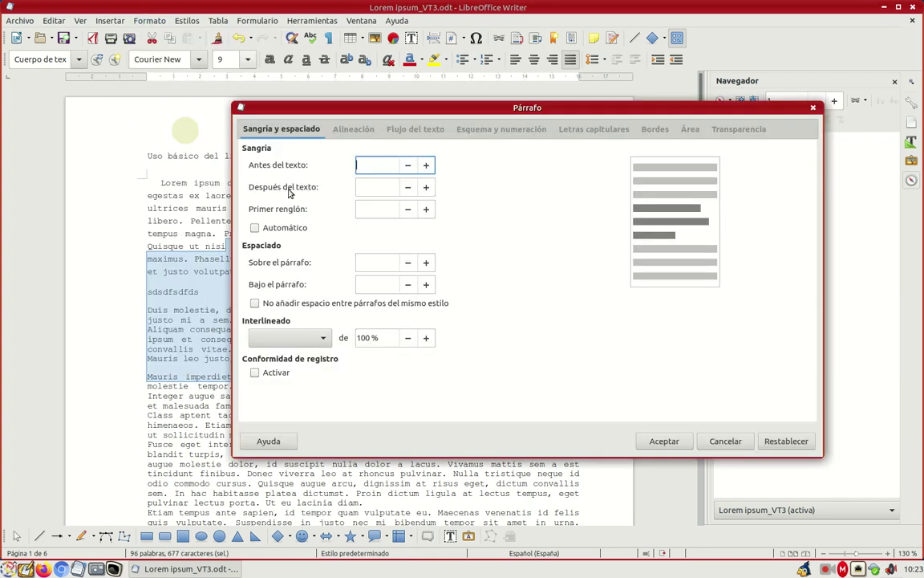
left_click(428, 208)
left_click(428, 208)
left_click(428, 208)
left_click(428, 209)
left_click(428, 209)
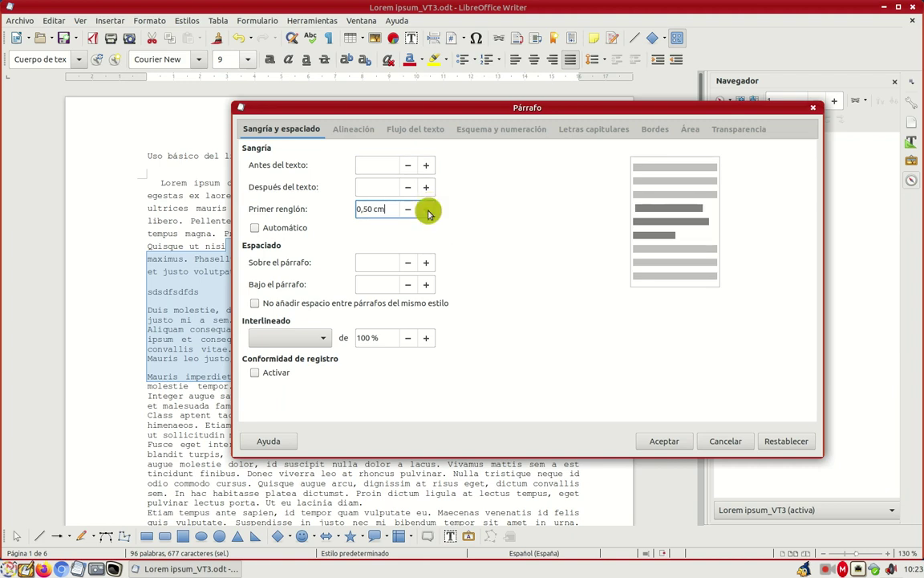
Step: Set the spacing below the selected paragraphs to 0,30 cm
left_click(427, 285)
left_click(427, 285)
left_click(427, 285)
left_click(427, 285)
left_click(427, 285)
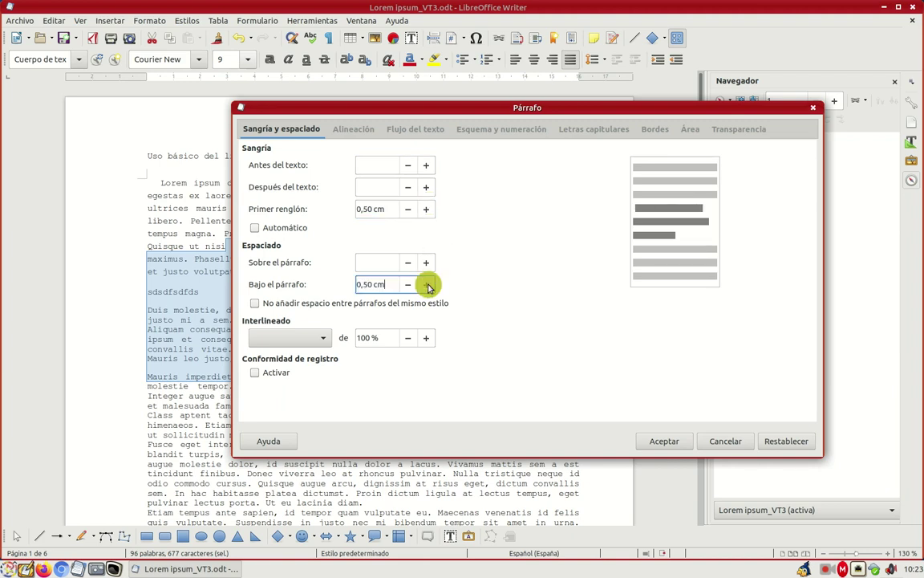
left_click(408, 284)
left_click(407, 285)
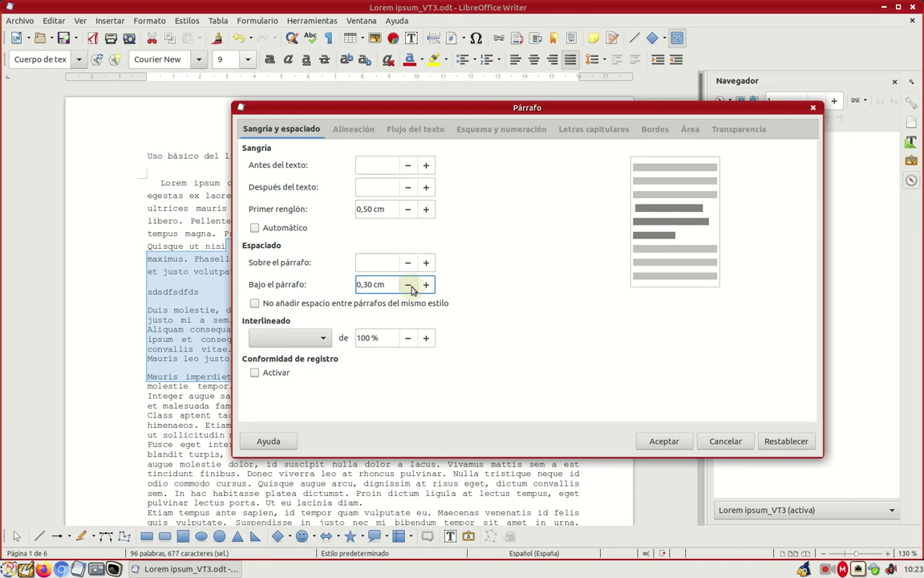
Step: Set the selected paragraphs' line spacing to 1,15 renglones, apply the paragraph settings and deselect the text
left_click(325, 337)
left_click(320, 357)
left_click(660, 444)
left_click(336, 332)
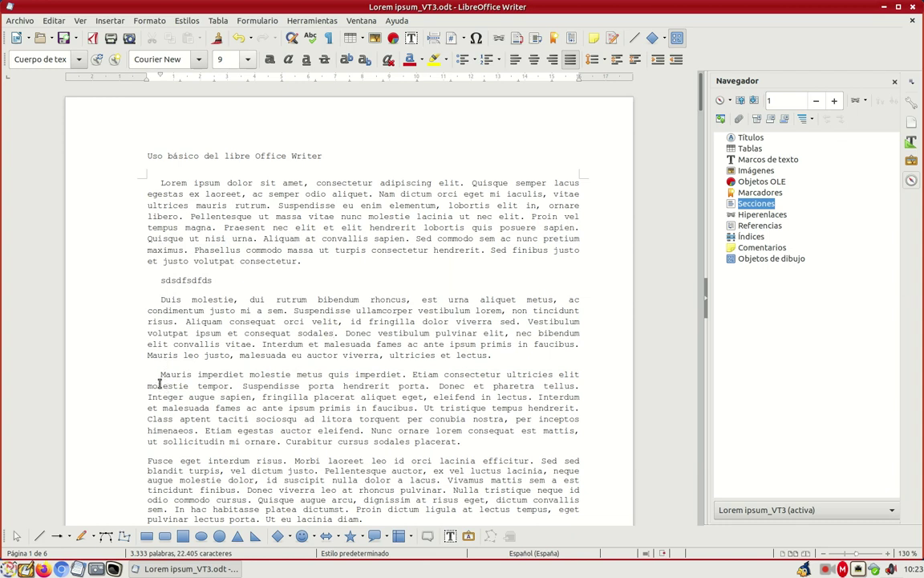
Step: Set the first body paragraph's first-line indent to 0,00 cm and its indent before the text to 1,00 cm
left_click(200, 192)
left_click(149, 21)
left_click(169, 122)
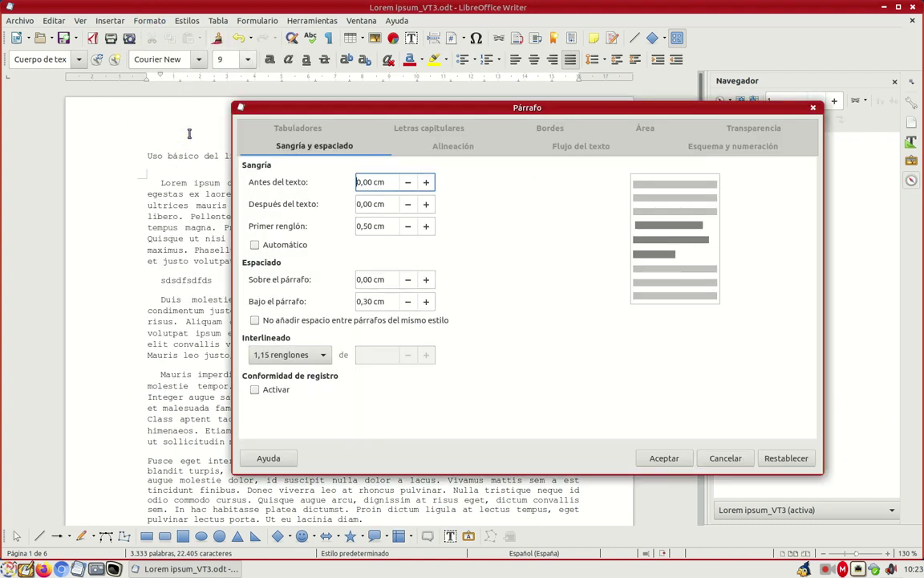
left_click(408, 225)
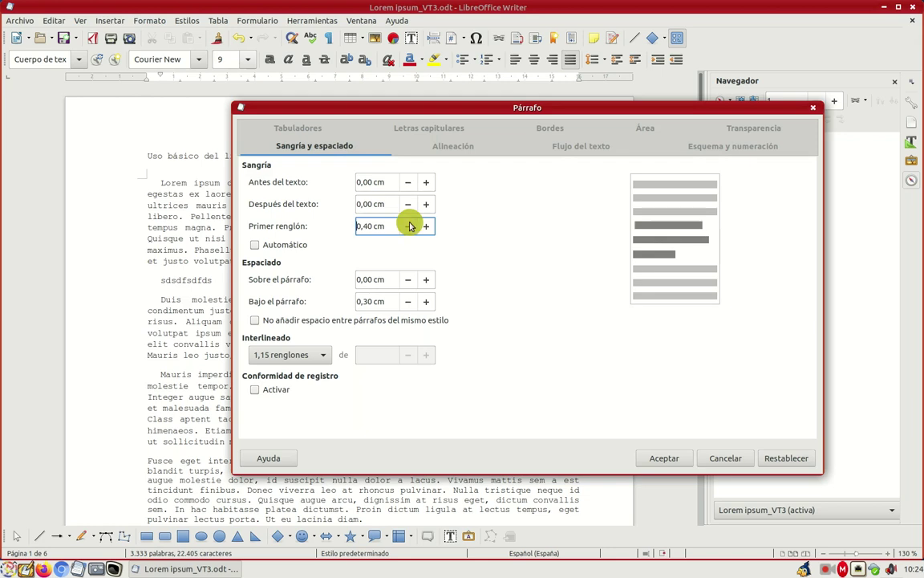
left_click_drag(425, 184, 428, 187)
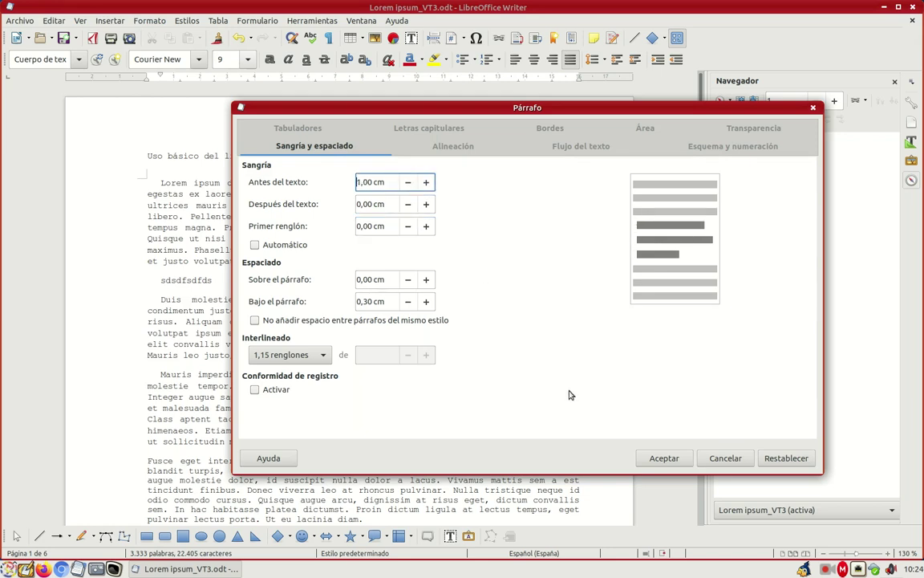
left_click(658, 457)
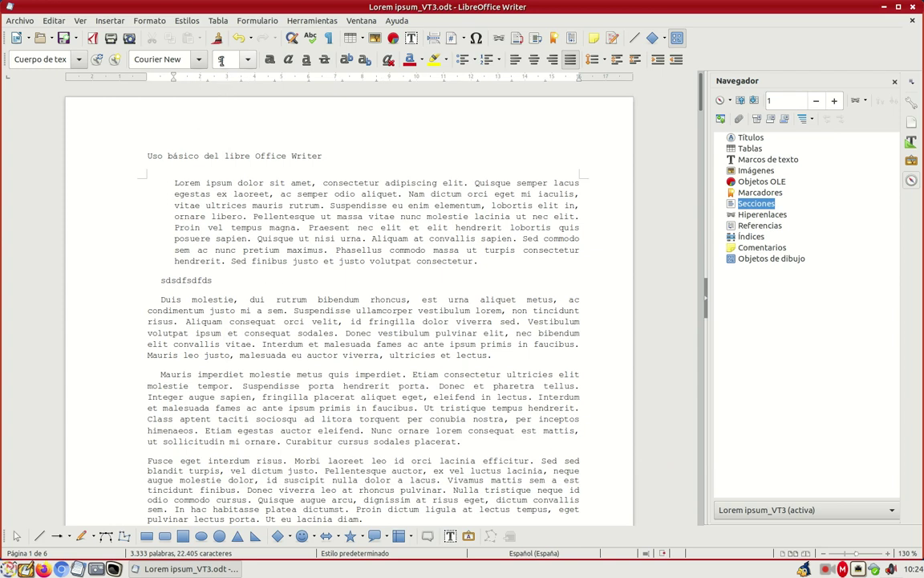
Step: Try a 2,00 cm indent after the text of the first body paragraph, and undo its recent indent changes
left_click(144, 22)
left_click(178, 135)
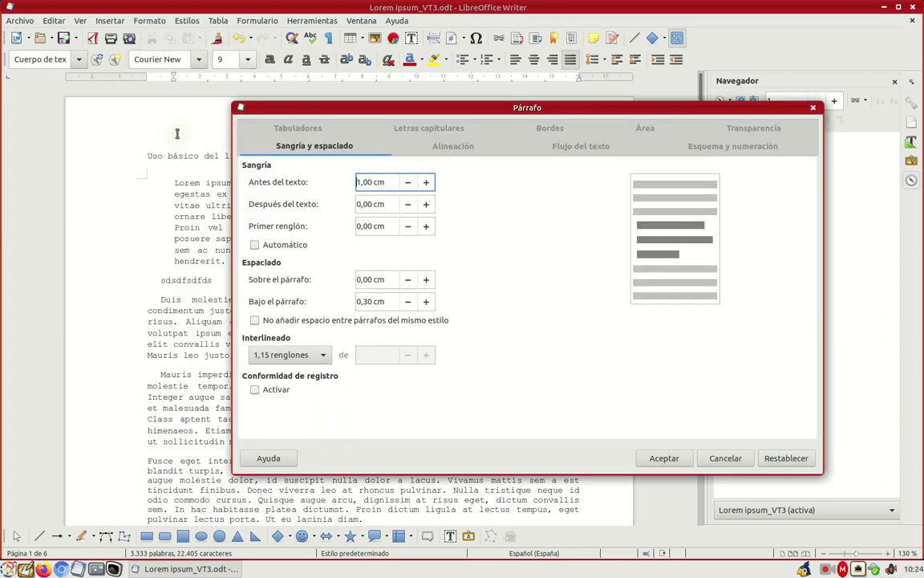
left_click(426, 205)
left_click(426, 205)
left_click(427, 205)
left_click(426, 206)
left_click(426, 205)
left_click(426, 205)
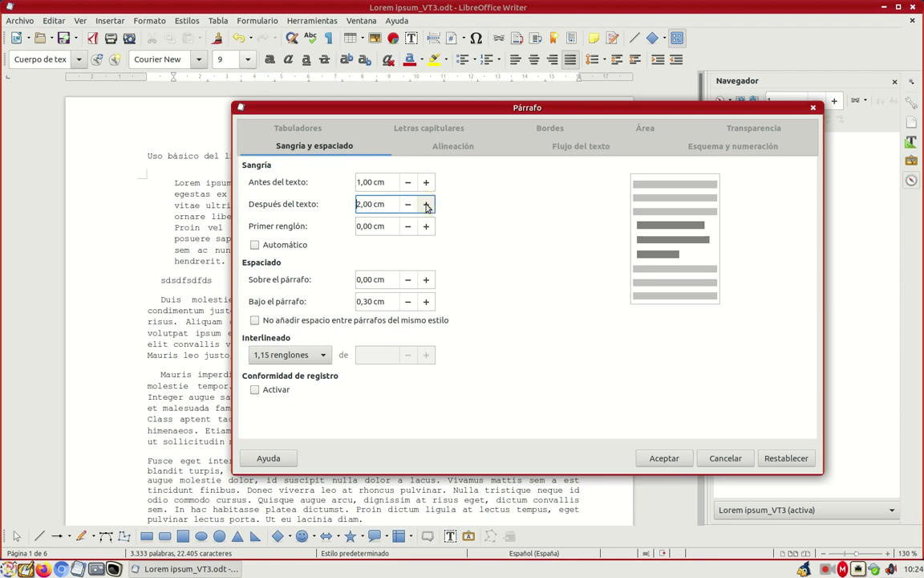
left_click(676, 462)
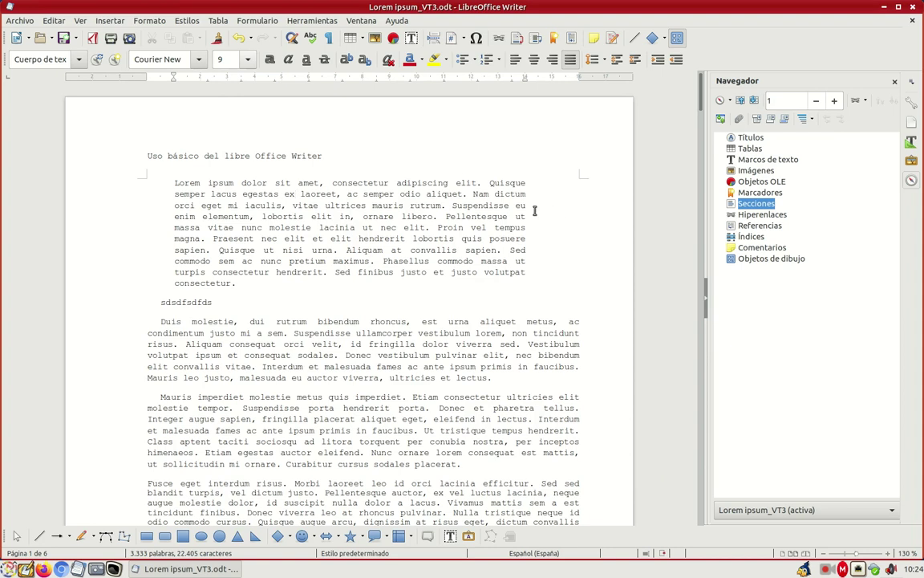
left_click(239, 37)
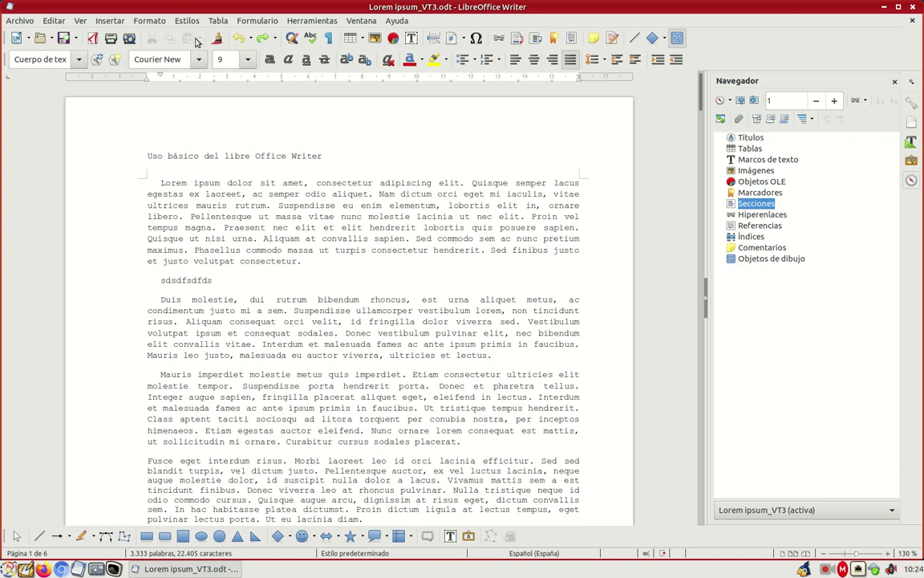
Step: Review the alignment options of the first body paragraph and accept the existing justified setting
left_click(155, 22)
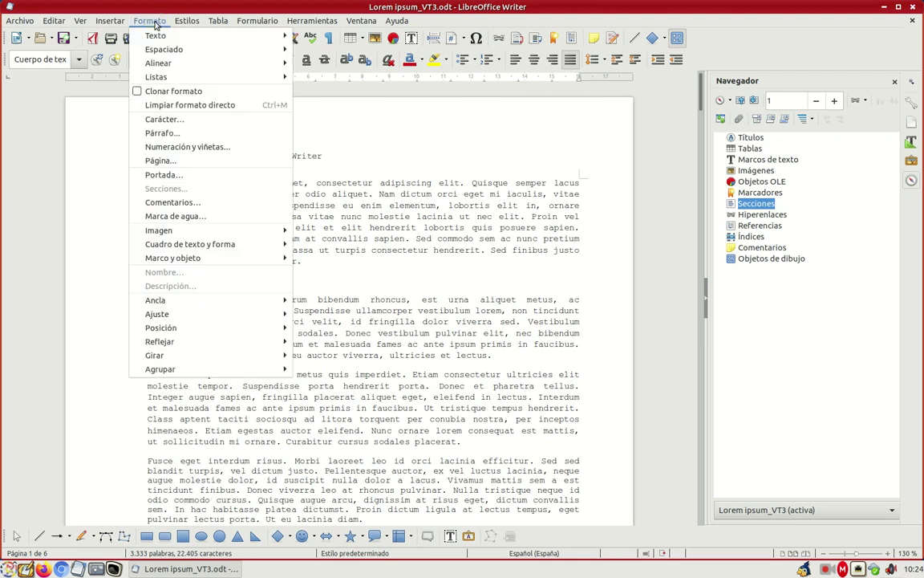
left_click(171, 133)
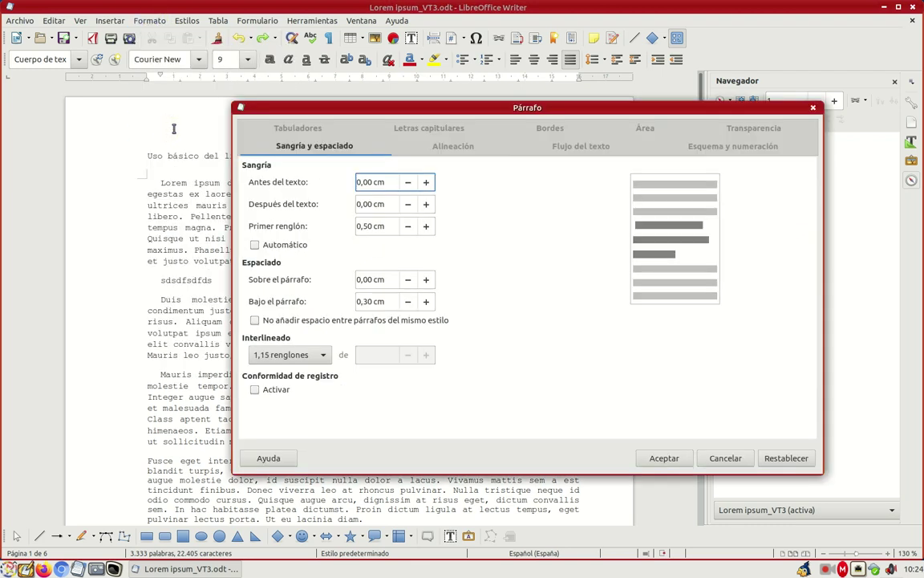
left_click(438, 146)
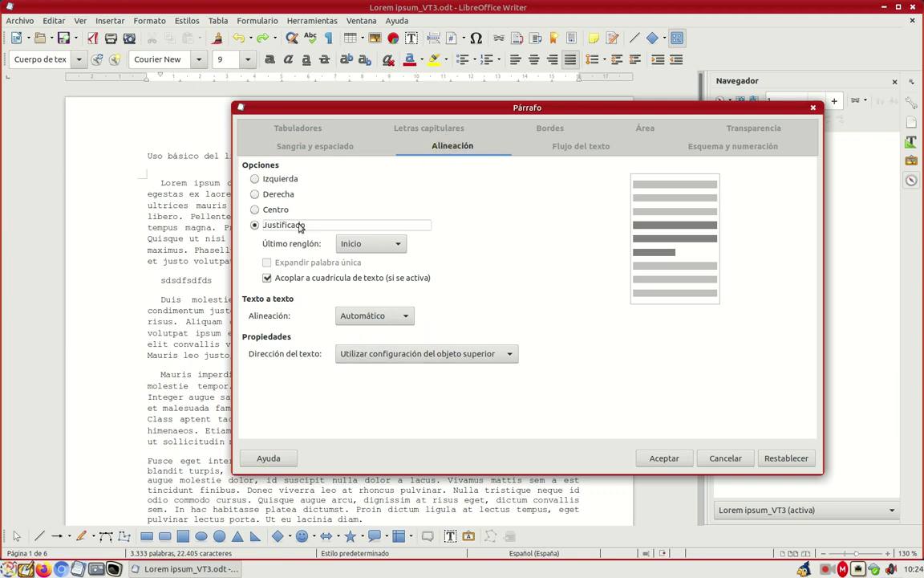
left_click(670, 461)
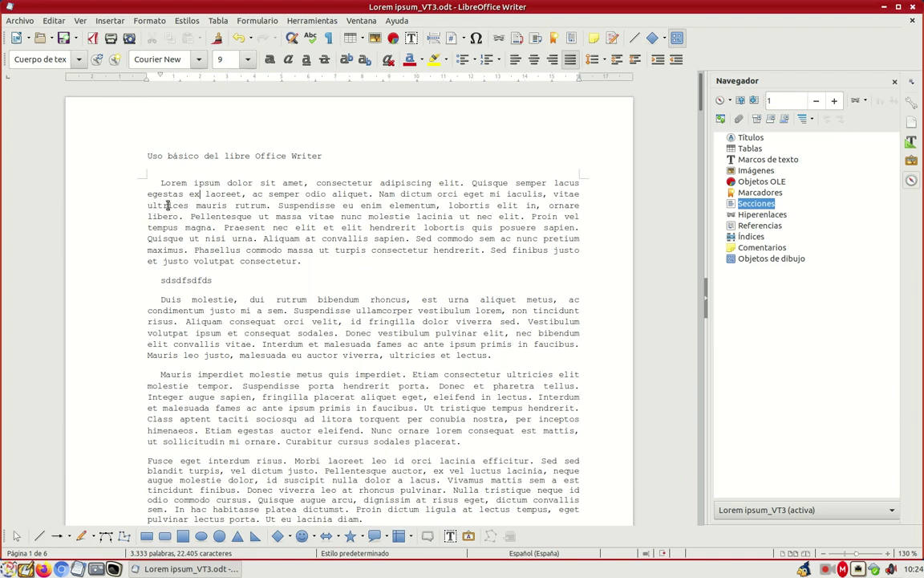
Step: Align the first body paragraph to the left (Izquierda) through the paragraph settings
left_click(149, 21)
left_click(188, 133)
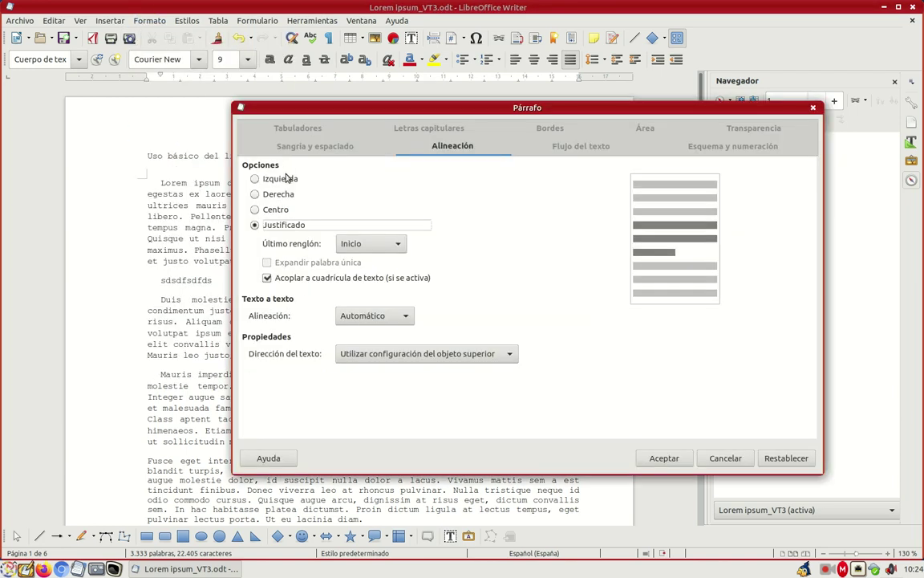
left_click(255, 179)
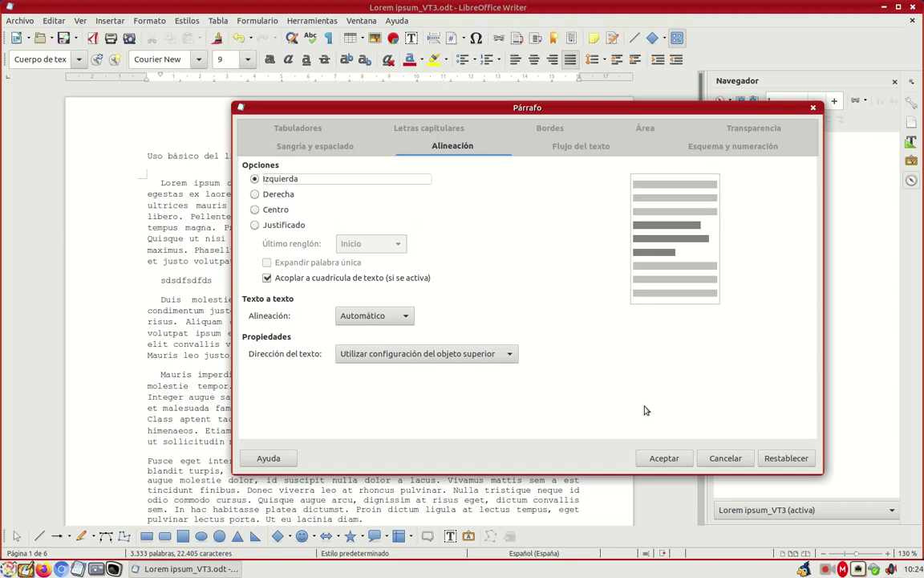
left_click(658, 458)
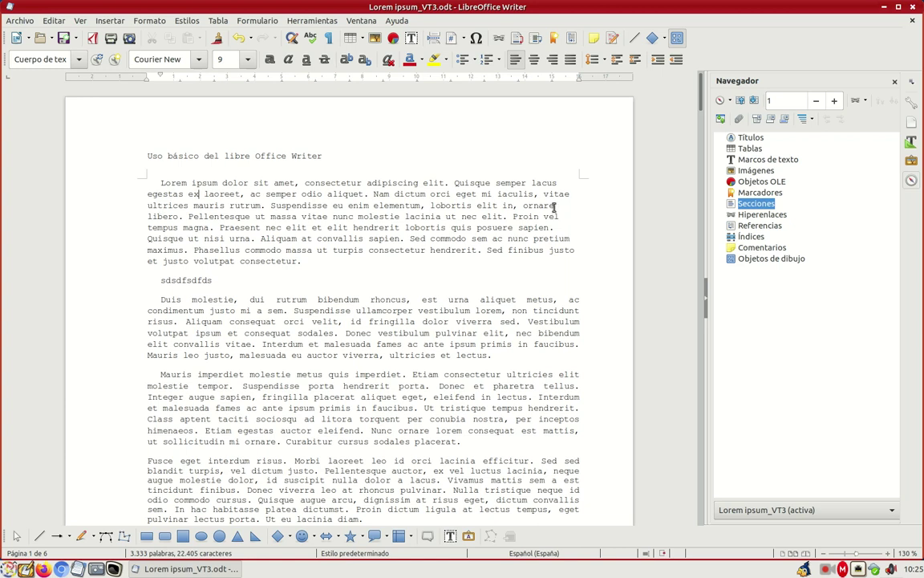
Step: Set the first body paragraph's alignment to Justificado through the paragraph settings
left_click(149, 20)
left_click(183, 128)
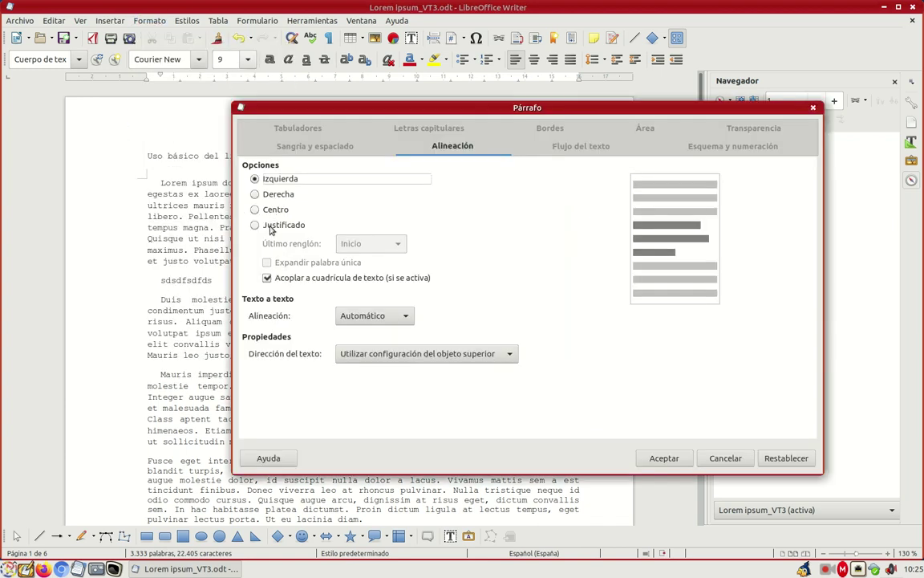
left_click(254, 224)
left_click(663, 458)
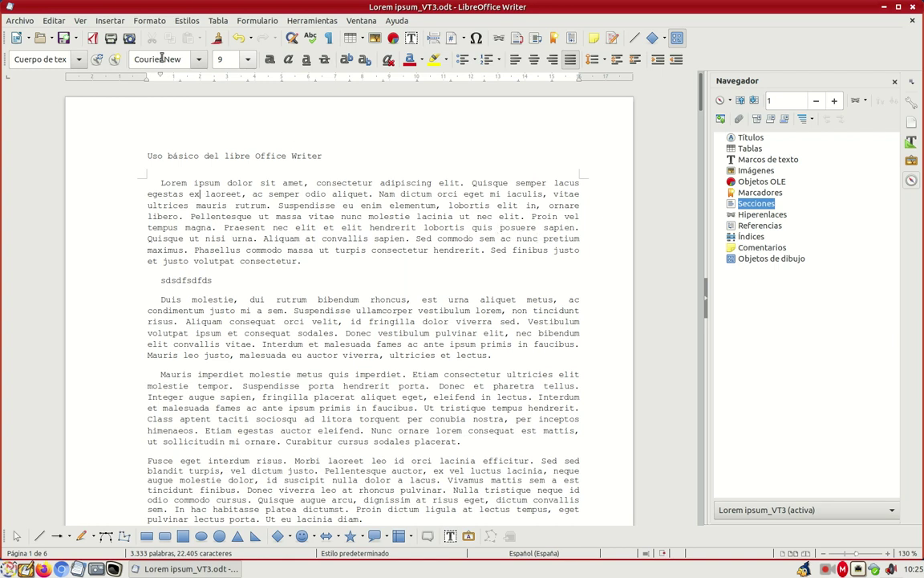
Step: Align the first body paragraph to the right (Derecha) through the paragraph settings
left_click(150, 20)
left_click(164, 134)
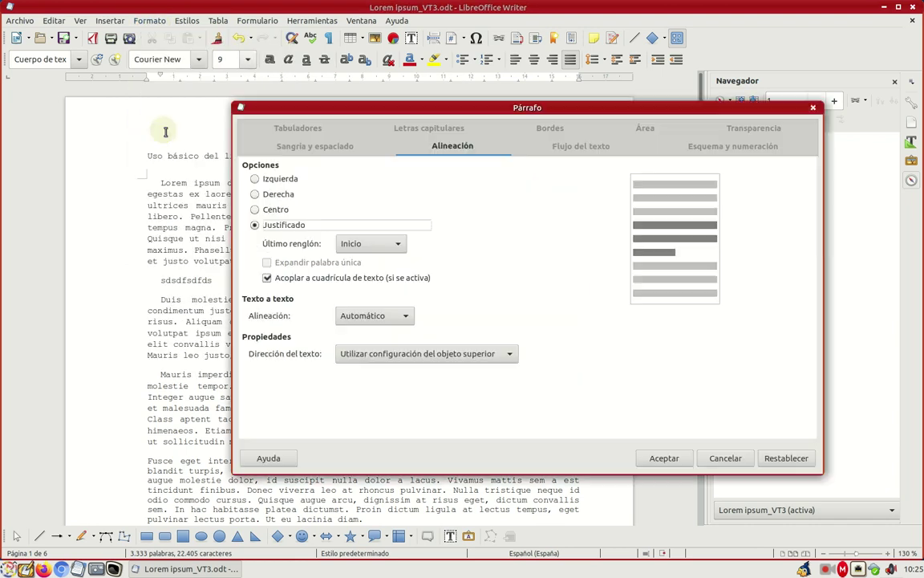
left_click(268, 195)
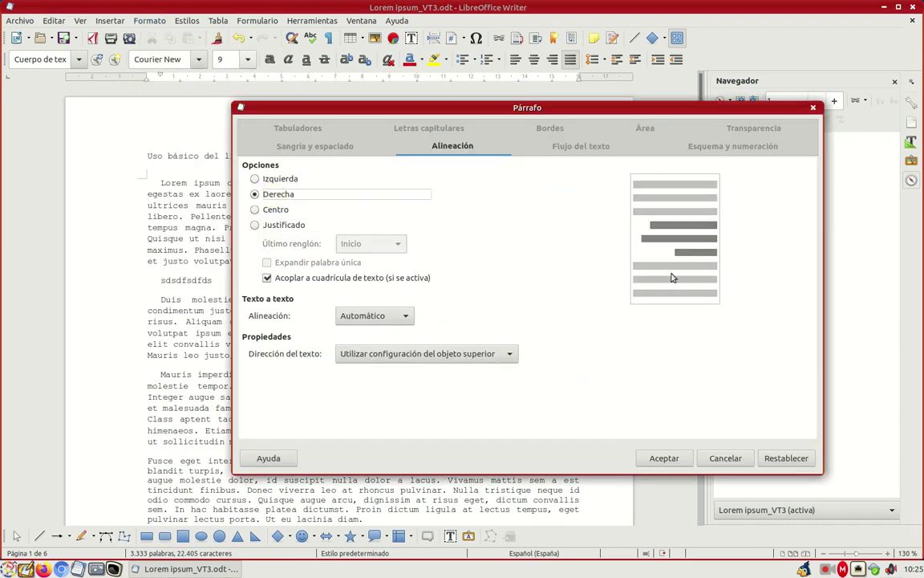
left_click(664, 458)
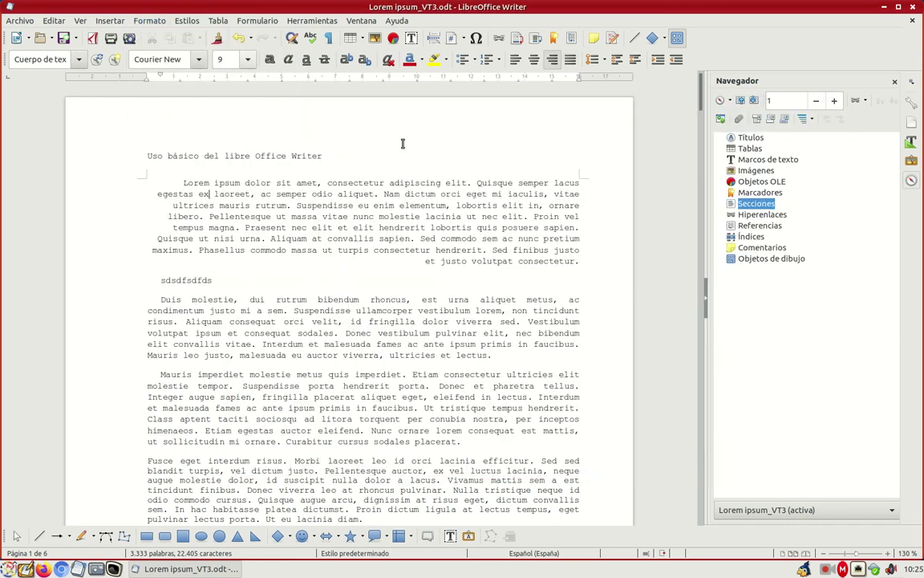
Step: Centre the first body paragraph (Centro) through the paragraph settings
left_click(150, 20)
left_click(182, 133)
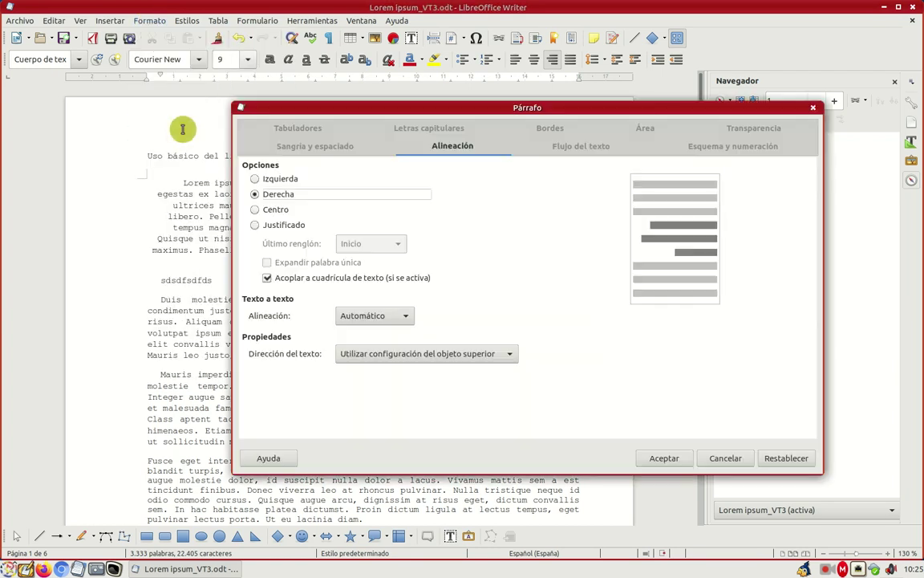
left_click(255, 210)
left_click(675, 463)
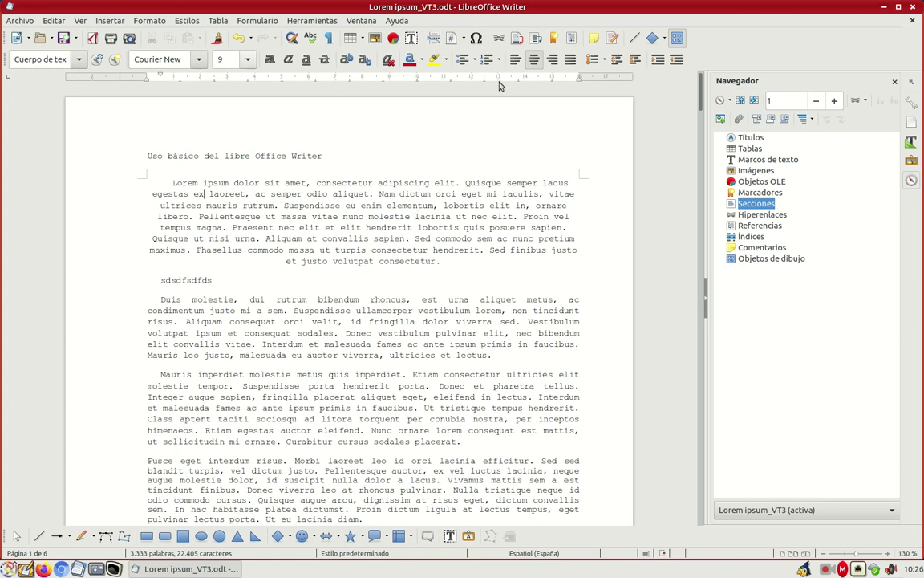
Step: Apply left, centred and right alignment in turn directly to the first body paragraph, finishing with justified alignment
left_click(514, 60)
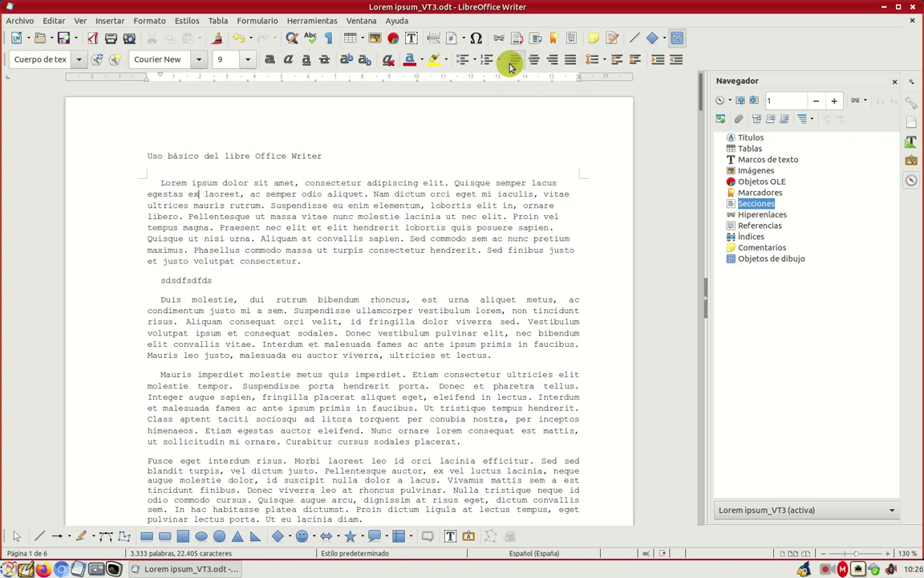
left_click(535, 60)
left_click(553, 60)
left_click(568, 61)
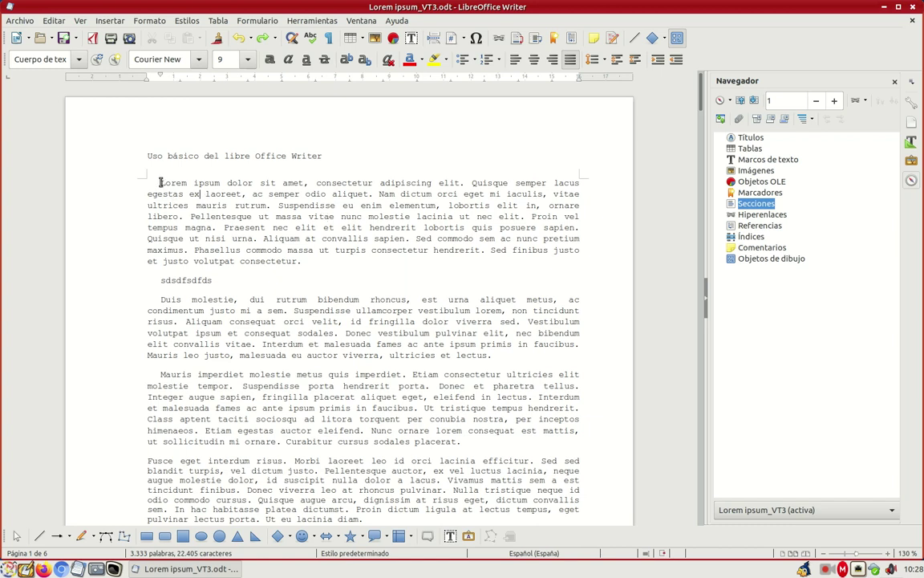
Step: Colour the whole first body paragraph's text red and change its font to Arial
left_click_drag(160, 183, 282, 260)
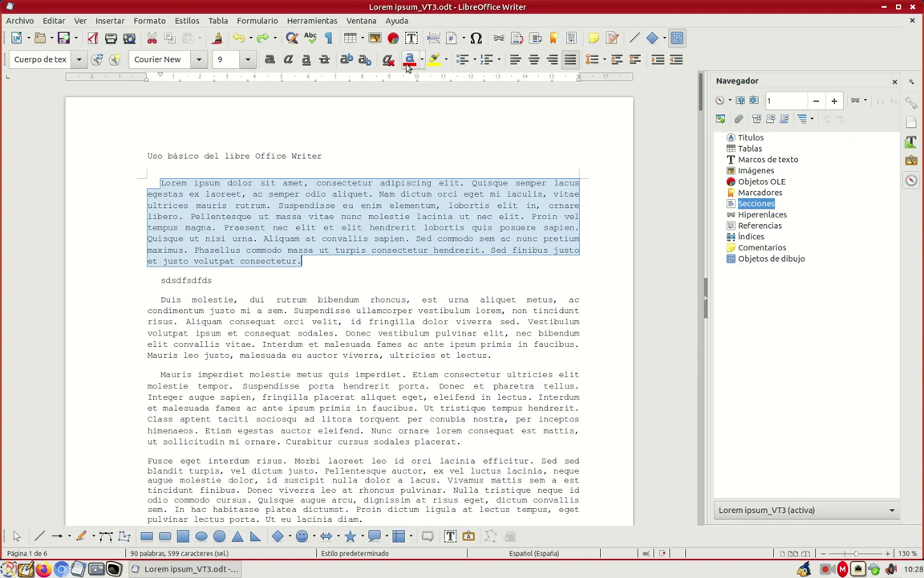
left_click(185, 59)
type("al")
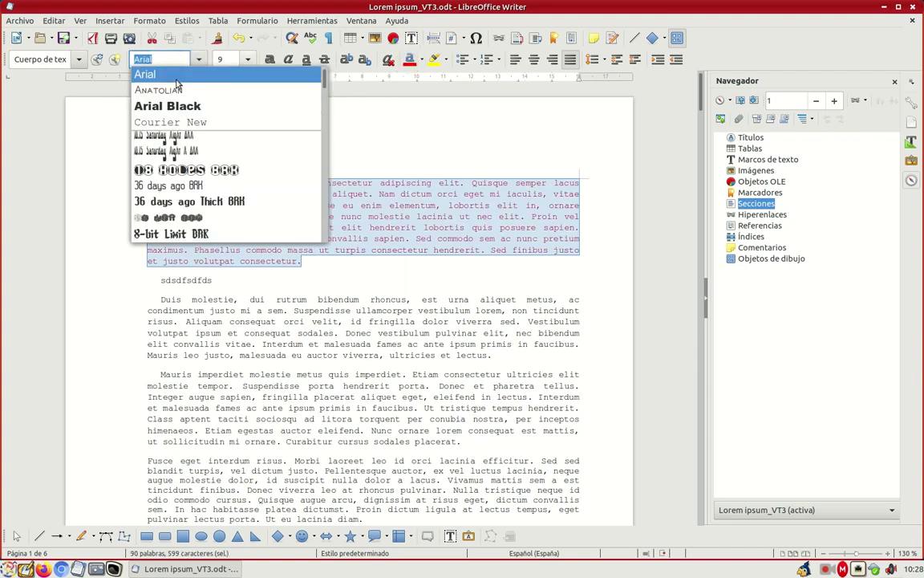
left_click(176, 78)
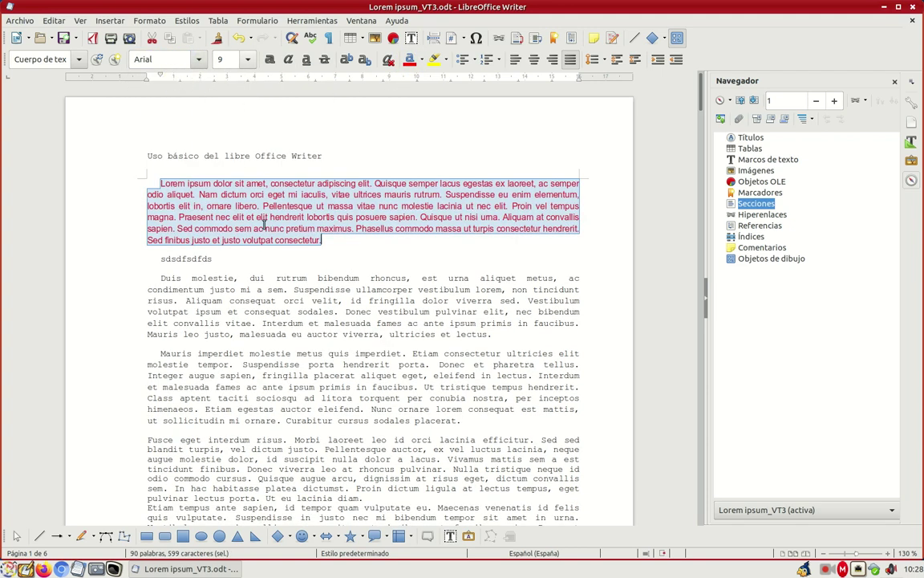
Step: Clone the first body paragraph's character formatting onto the "sdsdfsdfds" line and the "Duis molestie" paragraph
left_click(217, 39)
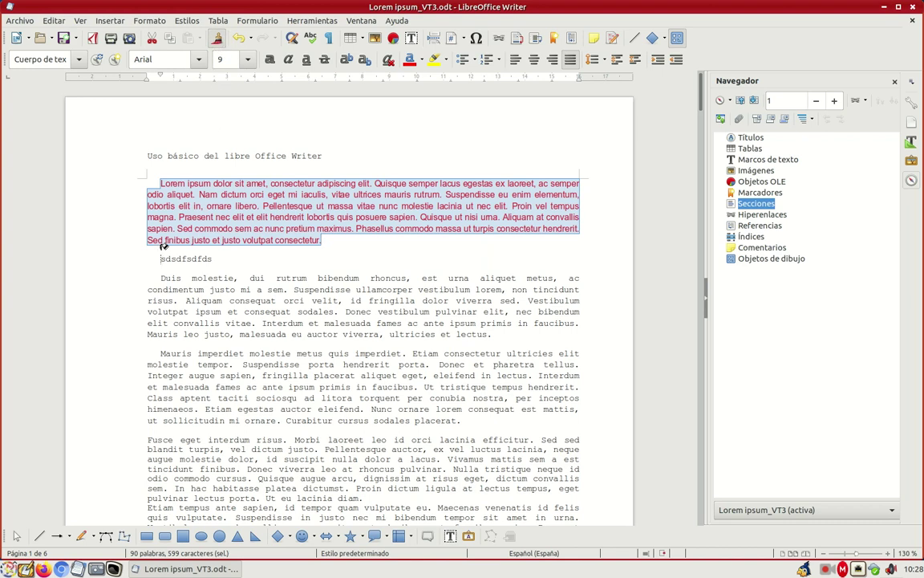
mouse_move(159, 257)
left_mouse_down()
mouse_move(434, 302)
mouse_move(498, 336)
left_mouse_up()
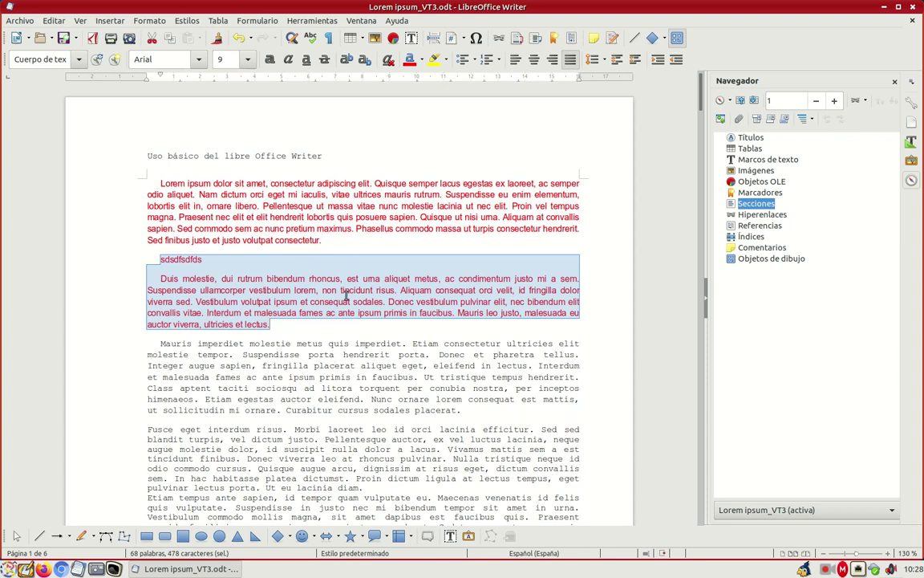
Step: In the first body paragraph's settings, set the line spacing to 1,5 renglones and the spacing below to 0,50 cm
left_click(289, 206)
left_click(150, 21)
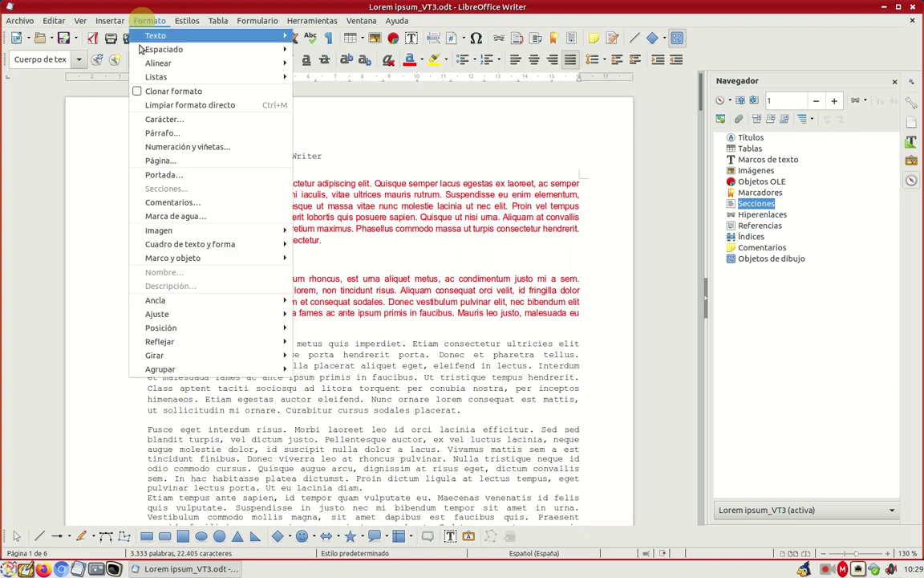
left_click(165, 135)
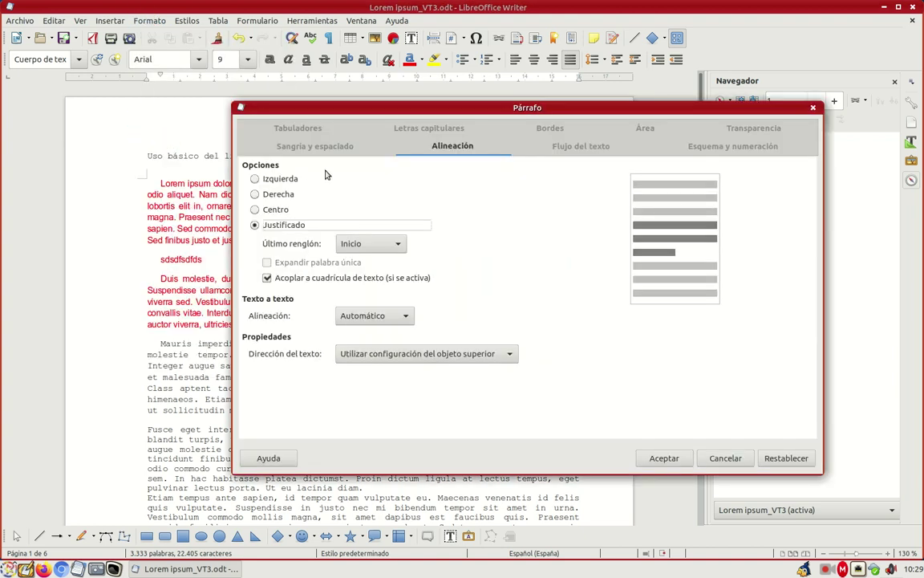
left_click(313, 146)
left_click(319, 355)
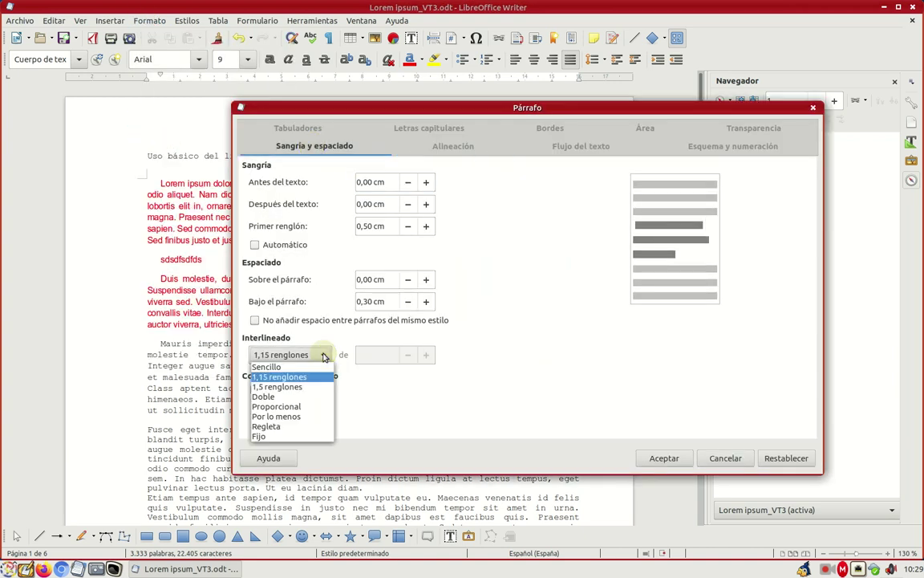
left_click(309, 392)
left_click(426, 302)
left_click(427, 302)
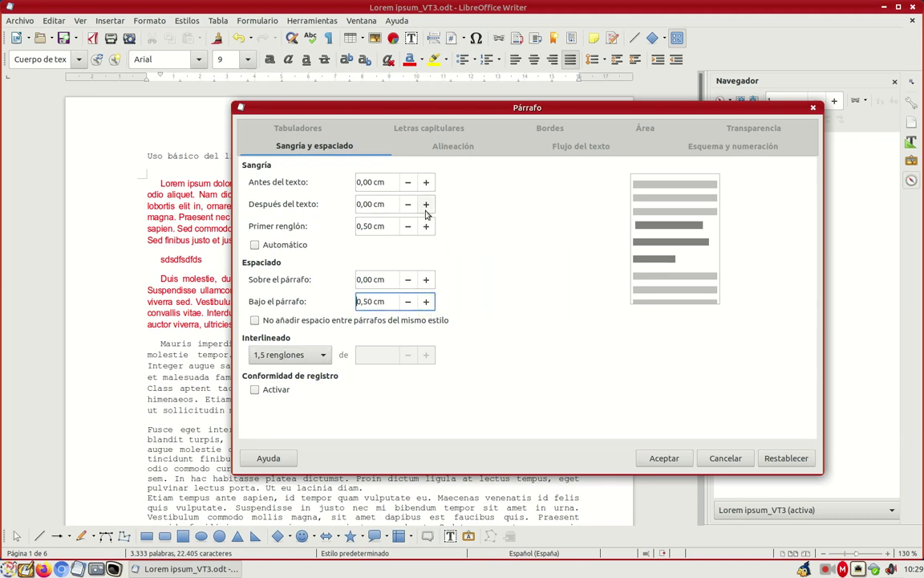
Step: Set the first body paragraph's indent before the text to 1,00 cm and apply the paragraph settings
left_click(427, 182)
left_click(426, 182)
left_click(426, 182)
left_click(426, 183)
left_click(426, 182)
left_click(427, 182)
left_click(427, 182)
left_click(426, 182)
left_click(426, 182)
left_click(426, 182)
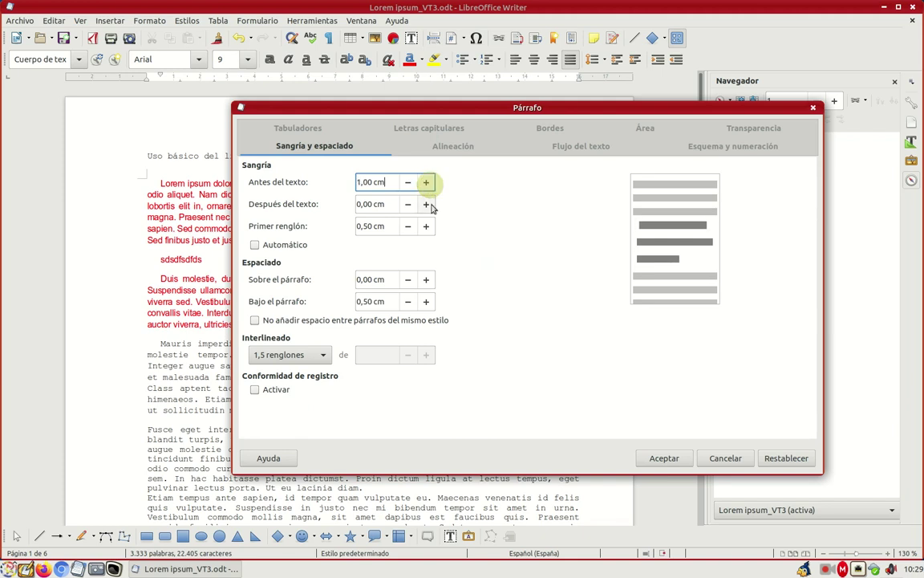
left_click(665, 458)
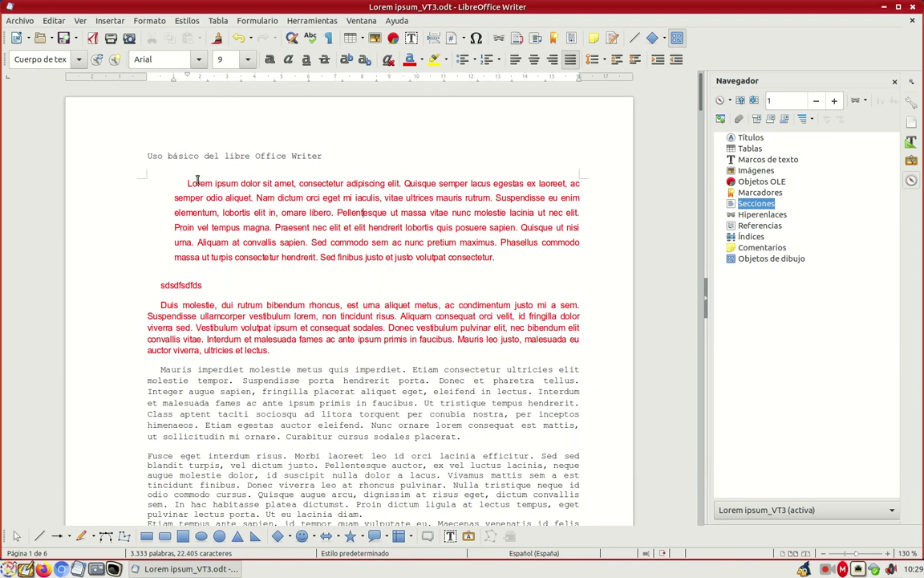
Step: Try cloning the first body paragraph's character formatting onto the text from "sdsdfsdfds" through the "Mauris imperdiet" paragraph, and undo it
left_click_drag(184, 183, 524, 256)
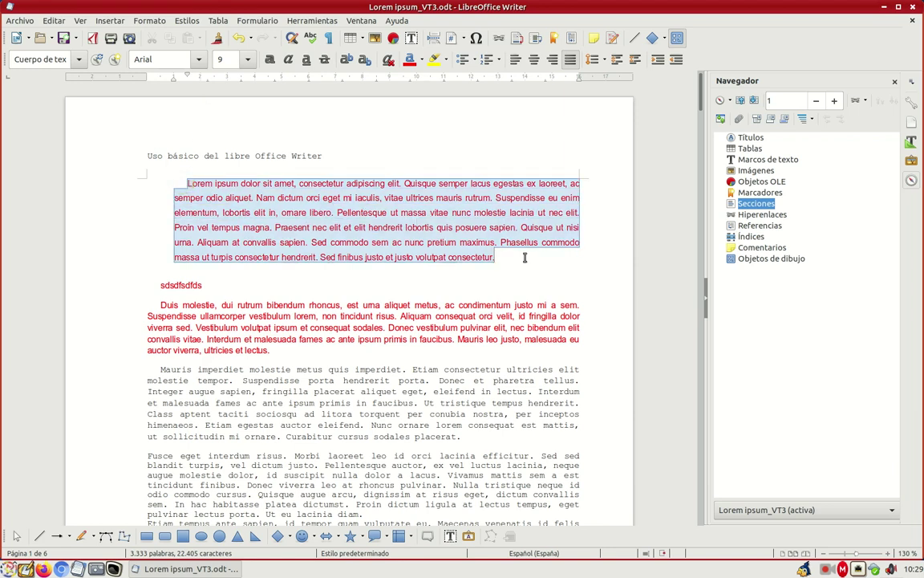
left_click(217, 38)
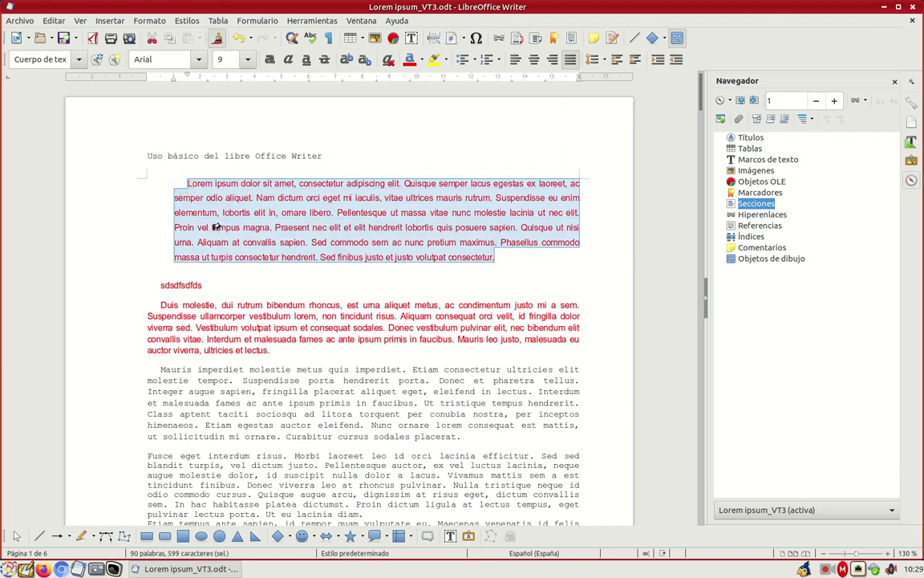
left_click_drag(158, 284, 443, 389)
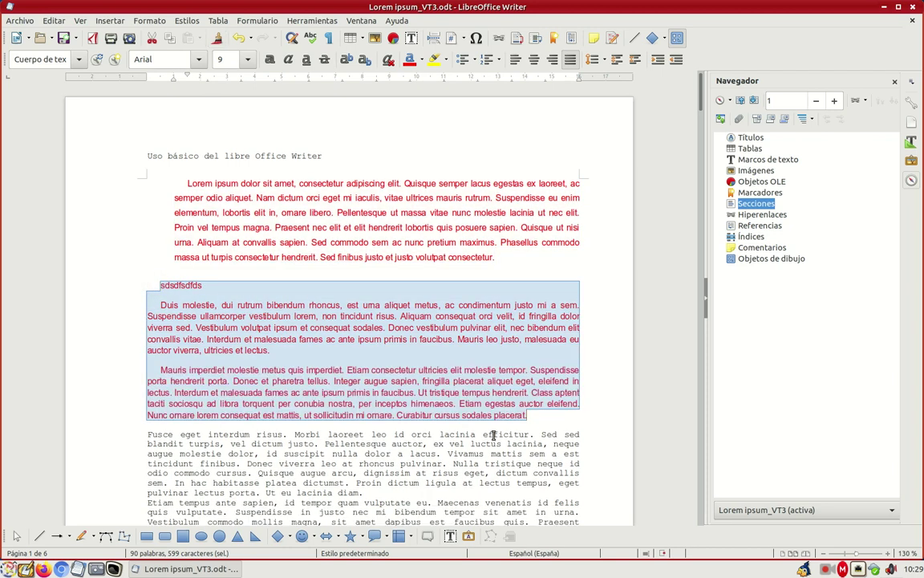
left_click(241, 39)
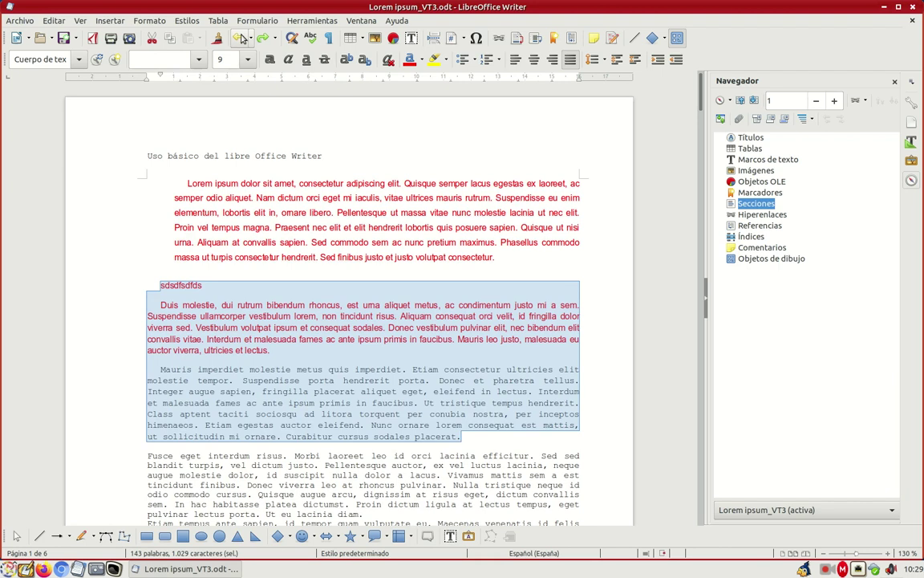
Step: Clone the first body paragraph's formatting, including its paragraph settings, onto the text from "sdsdfsdfds" through the "Mauris imperdiet" paragraph
left_click(230, 183)
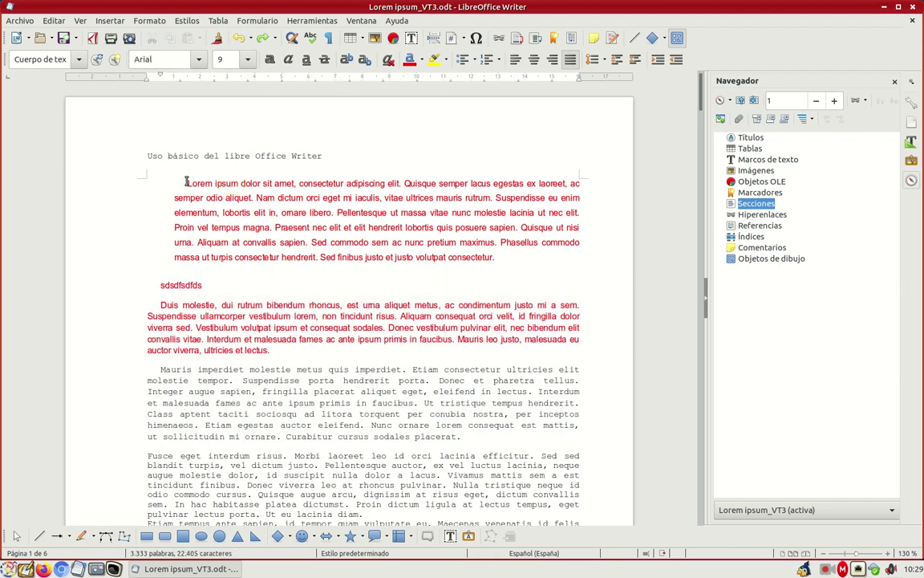
left_click_drag(188, 183, 532, 258)
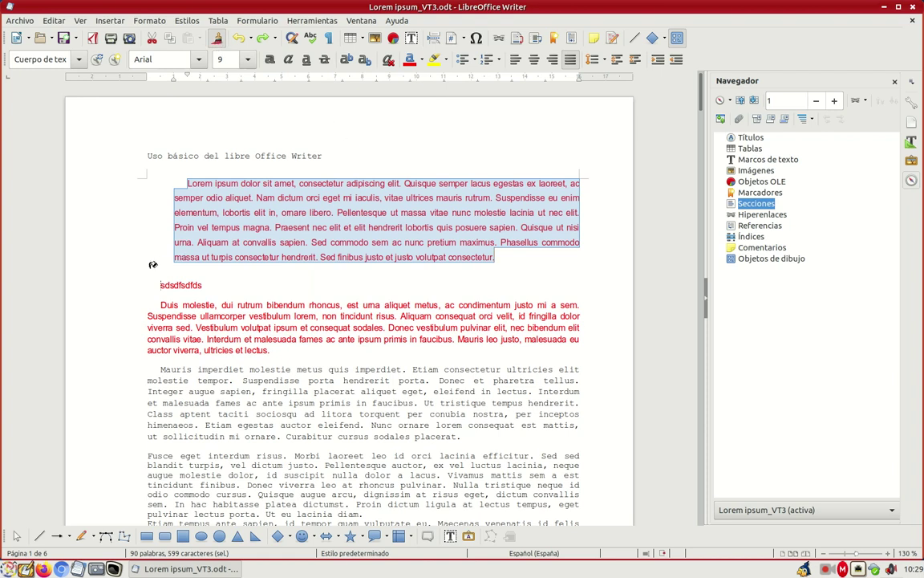
mouse_move(154, 267)
left_mouse_down()
mouse_move(237, 319)
mouse_move(399, 386)
mouse_move(451, 388)
mouse_move(495, 433)
left_mouse_up()
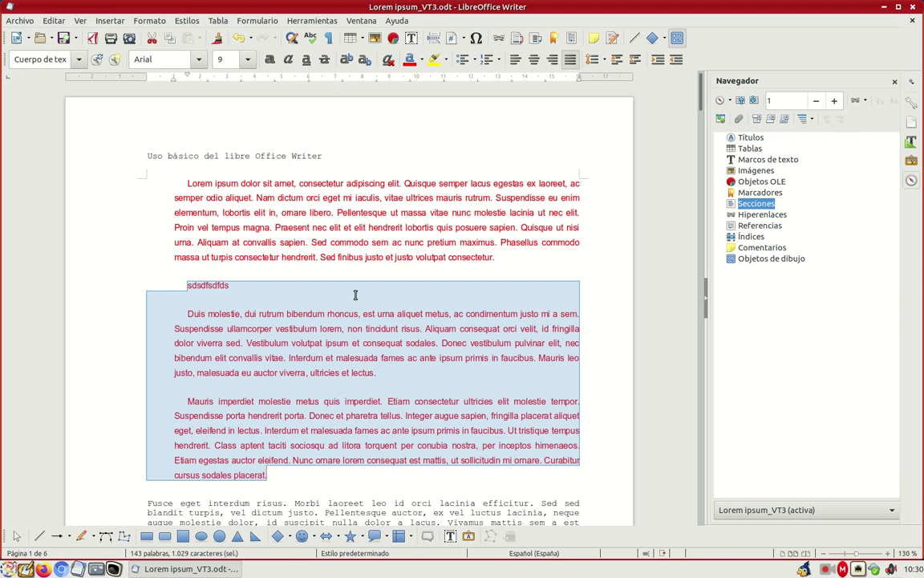
Step: Clone the first body paragraph's formatting in multiple-selection mode, applying its character formatting to most of the "Etiam tempus ante sapien" paragraph
left_click(231, 211)
left_click_drag(187, 183, 495, 257)
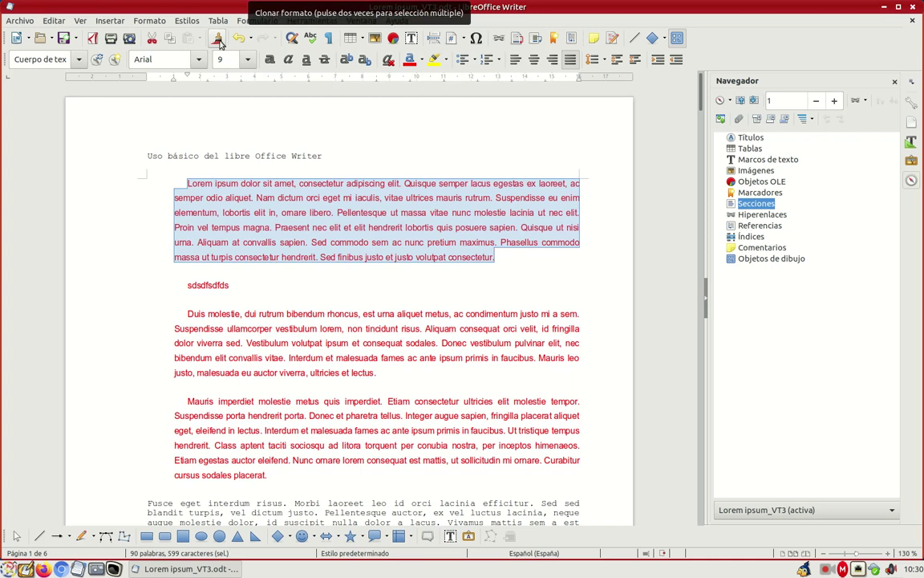
left_click(219, 40)
scroll(302, 259, "down", 5)
scroll(302, 258, "down", 1)
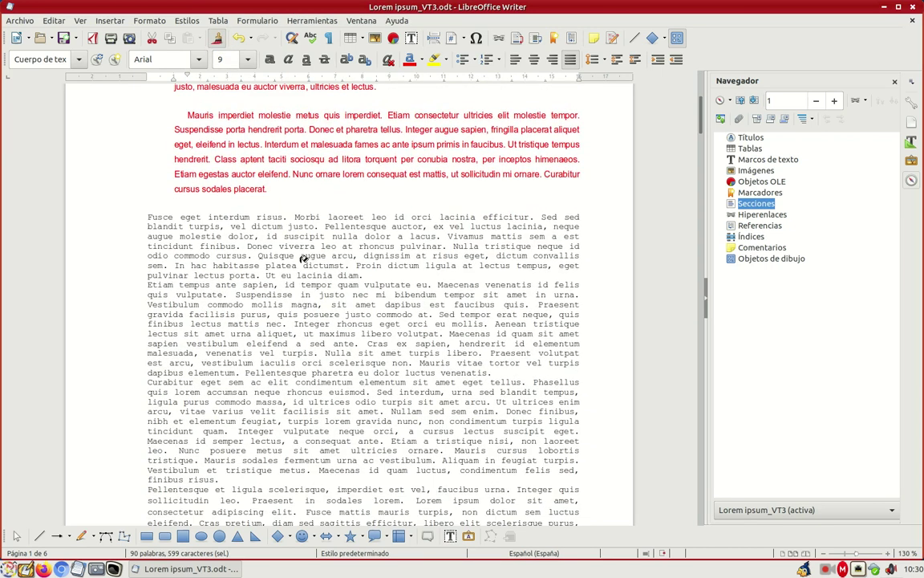
mouse_move(146, 284)
left_mouse_down()
mouse_move(233, 309)
mouse_move(282, 345)
left_mouse_up()
Step: Apply the cloned character and paragraph formatting to most of the "Curabitur eget sem" paragraph
scroll(386, 361, "down", 1)
scroll(385, 360, "down", 1)
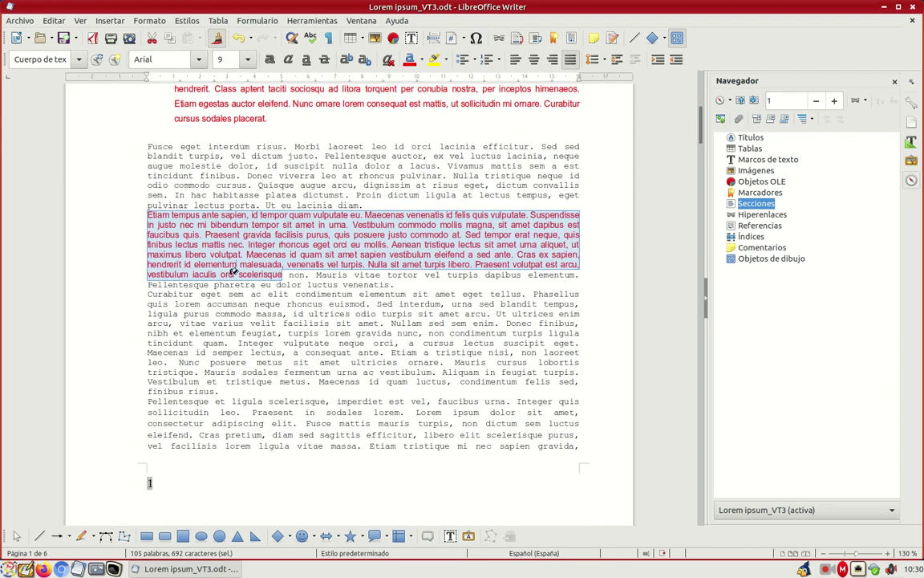
left_click_drag(147, 303, 350, 377)
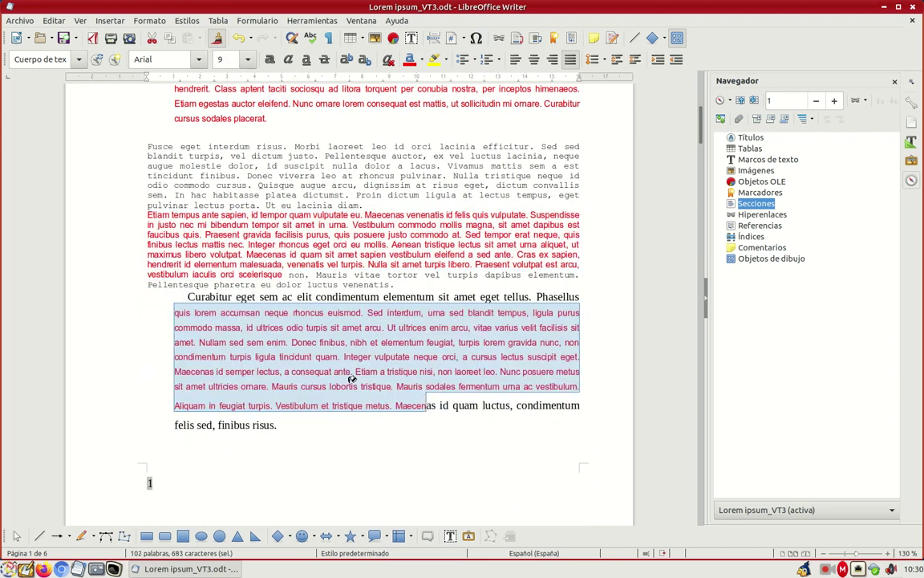
Step: Apply the cloned formatting on page 2, from "consectetur" in the first paragraph to "aliquam" in the "Proin felis purus" paragraph
scroll(351, 372, "down", 7)
scroll(351, 369, "down", 1)
left_click_drag(135, 337, 310, 441)
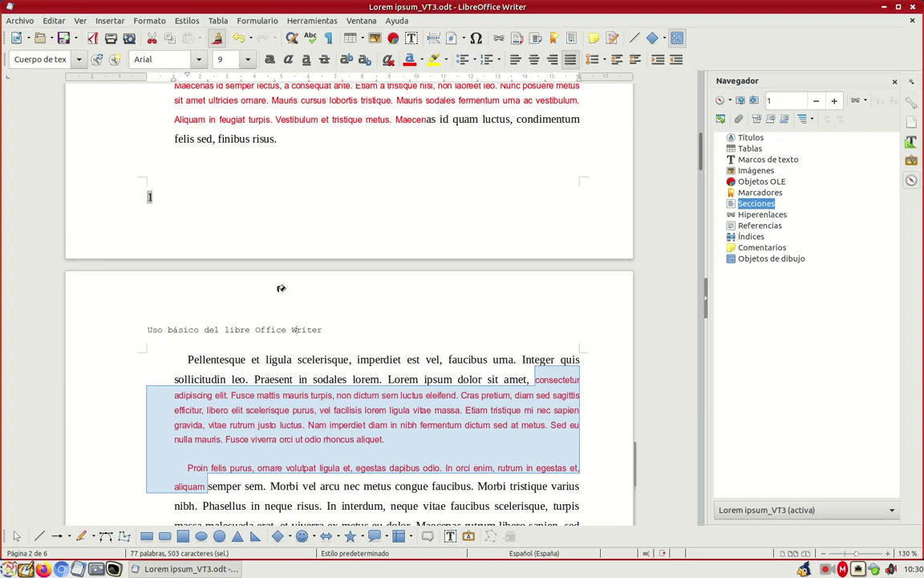
Step: Stop cloning and undo the cloned formatting on page 2, the "Curabitur eget sem" paragraph and the "Etiam tempus ante sapien" paragraph
scroll(241, 140, "up", 5)
scroll(258, 151, "up", 8)
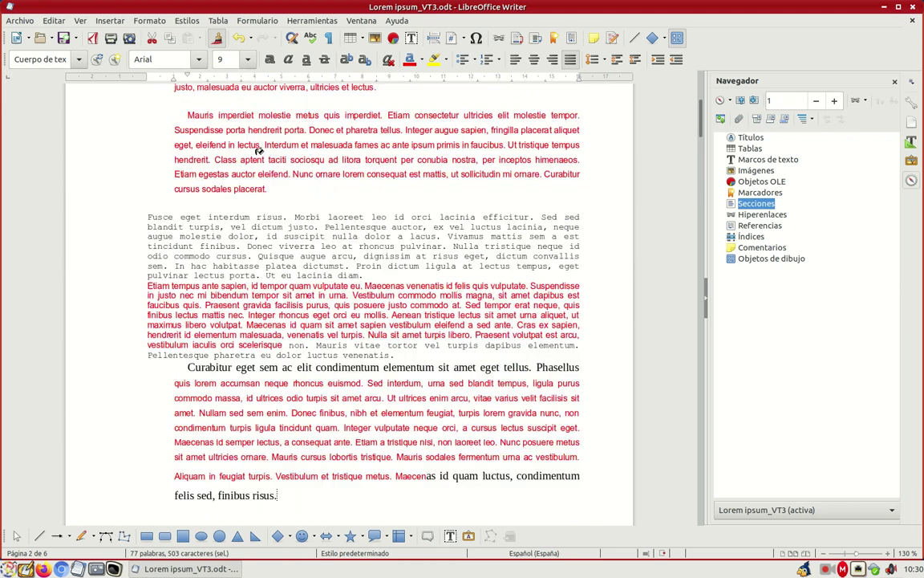
scroll(295, 142, "up", 4)
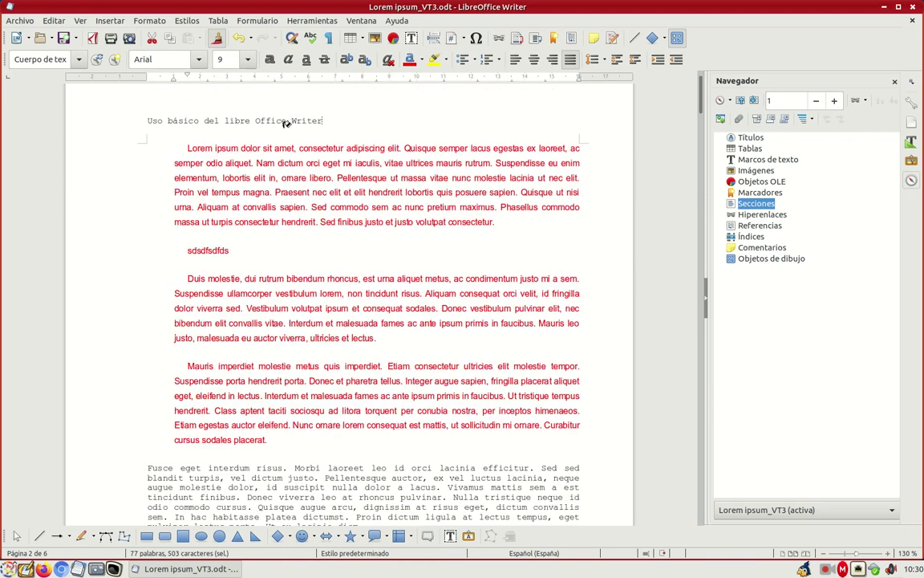
key("Escape")
left_click(242, 39)
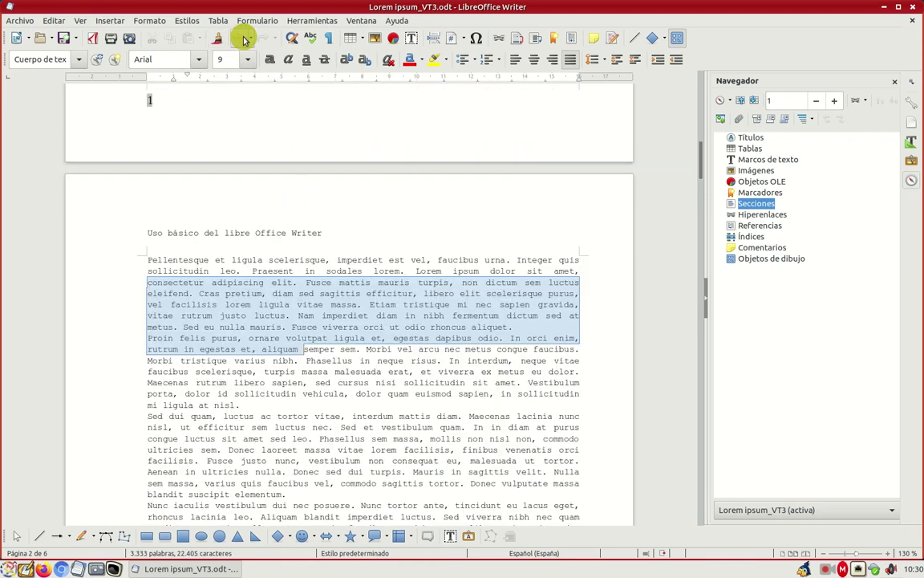
left_click(239, 38)
scroll(254, 129, "up", 4)
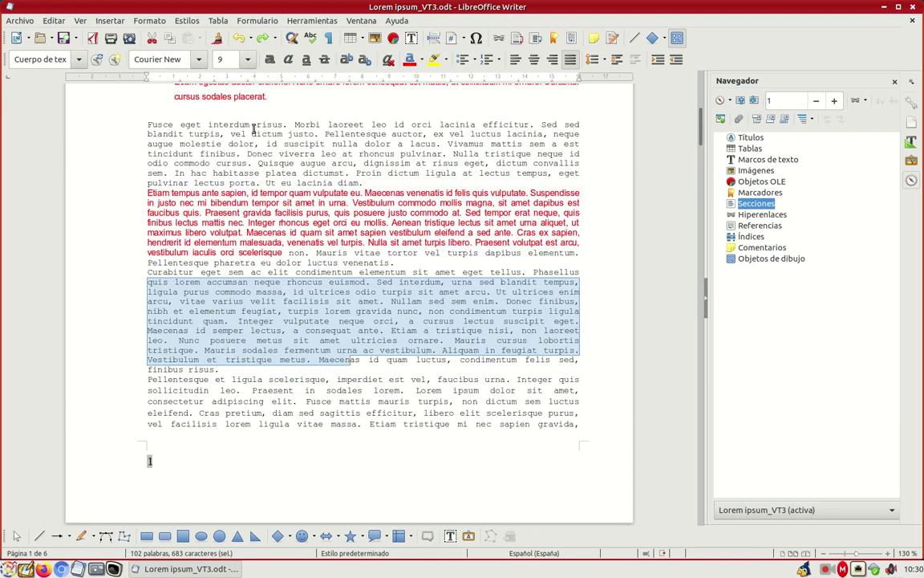
left_click(239, 38)
scroll(266, 281, "up", 5)
scroll(265, 281, "up", 5)
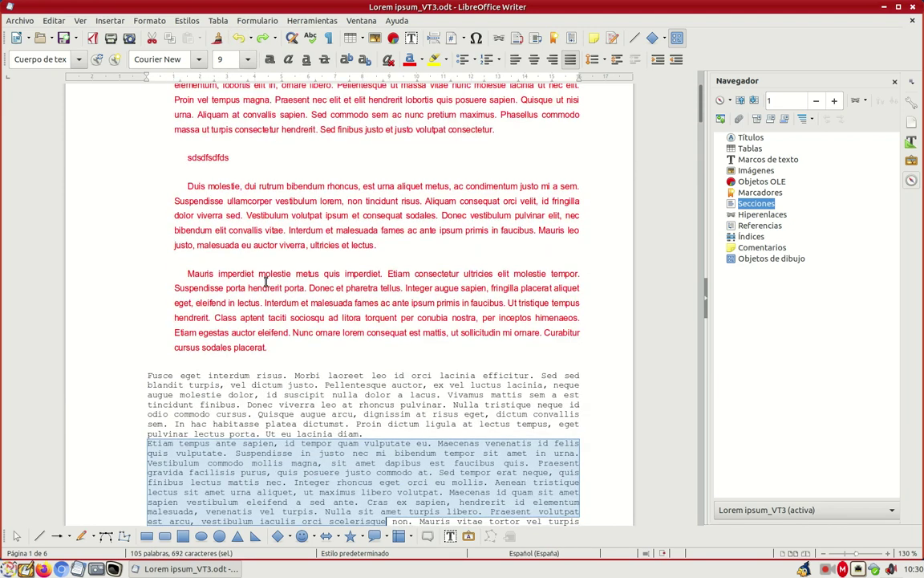
scroll(266, 281, "down", 1)
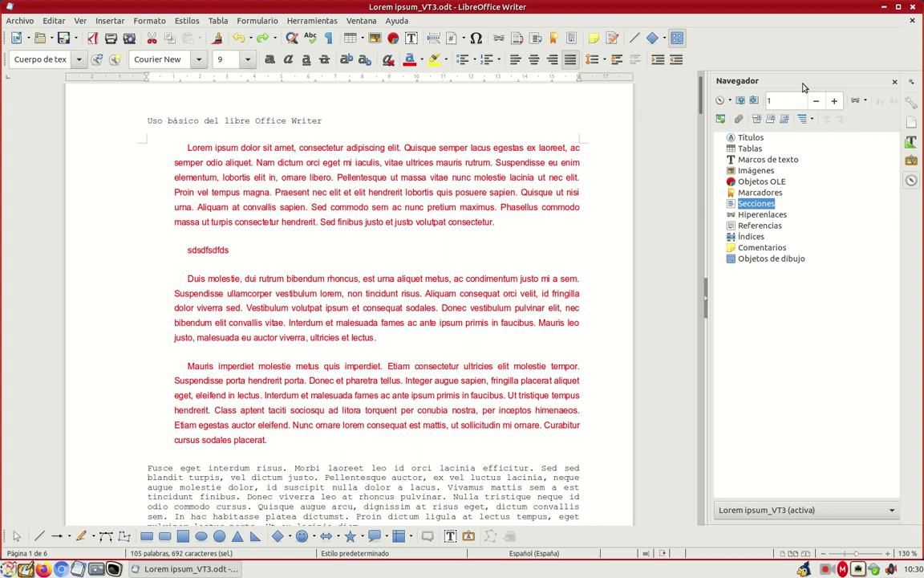
Step: Close the Navigator and show it again in the sidebar
left_click(895, 81)
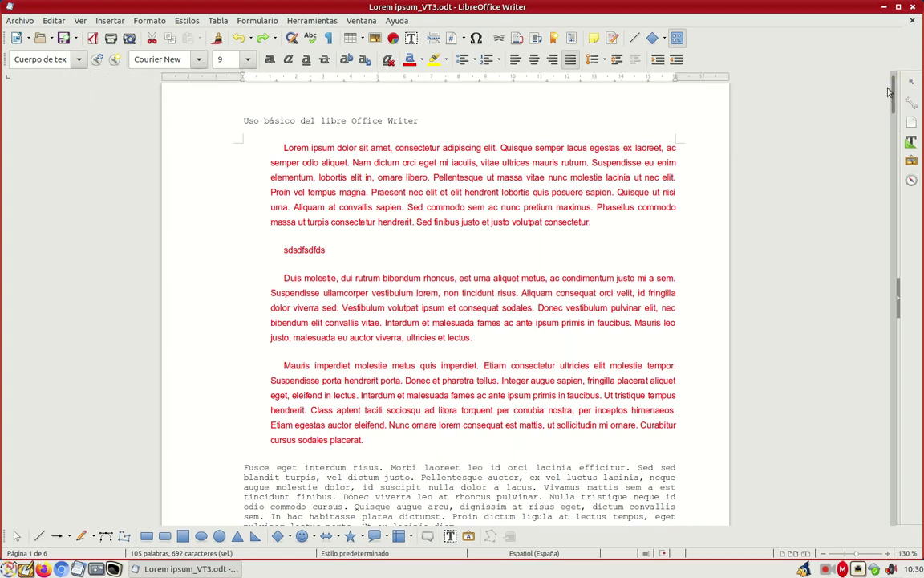
left_click(915, 84)
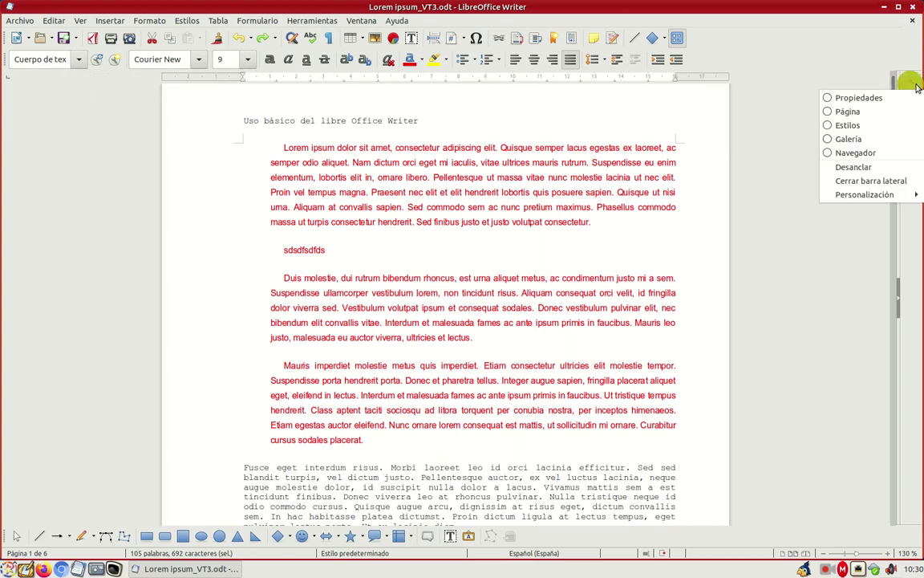
left_click(865, 154)
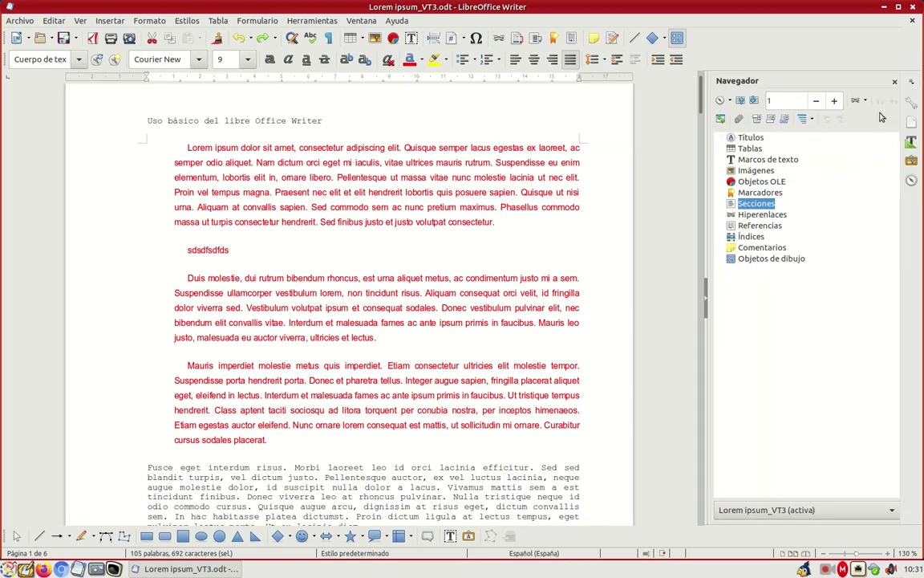
Step: Show the Properties sidebar and set the first body paragraph and the "sdsdfsdfds" line in Arial Black
left_click(911, 84)
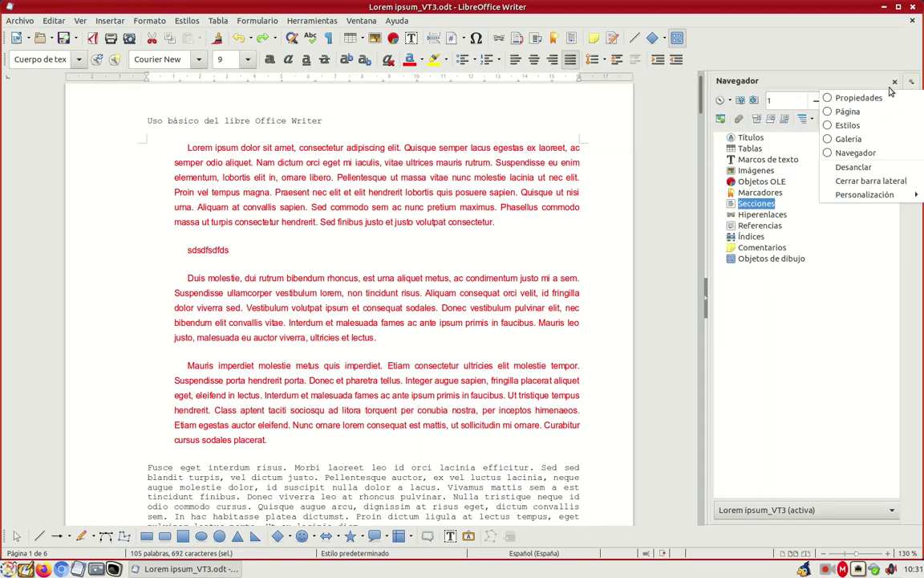
left_click(868, 101)
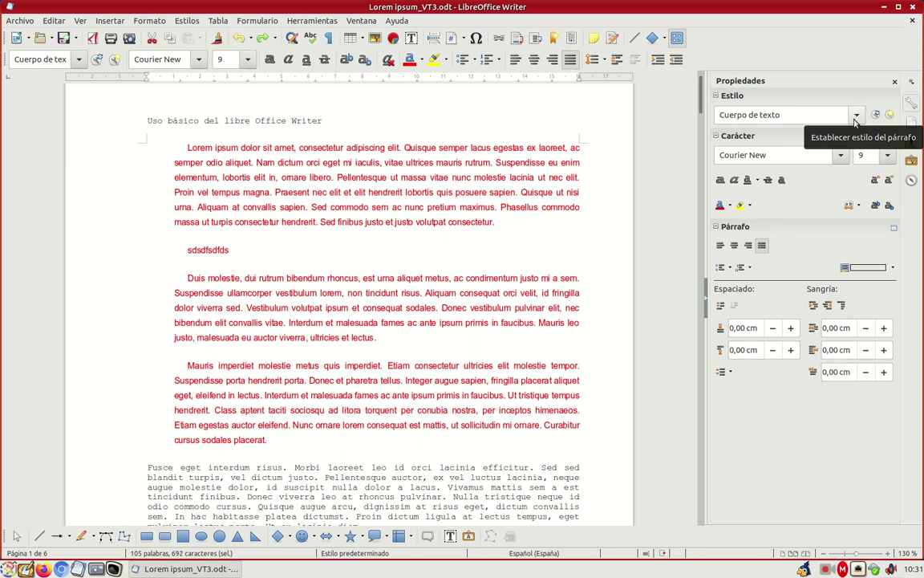
left_click_drag(187, 148, 541, 231)
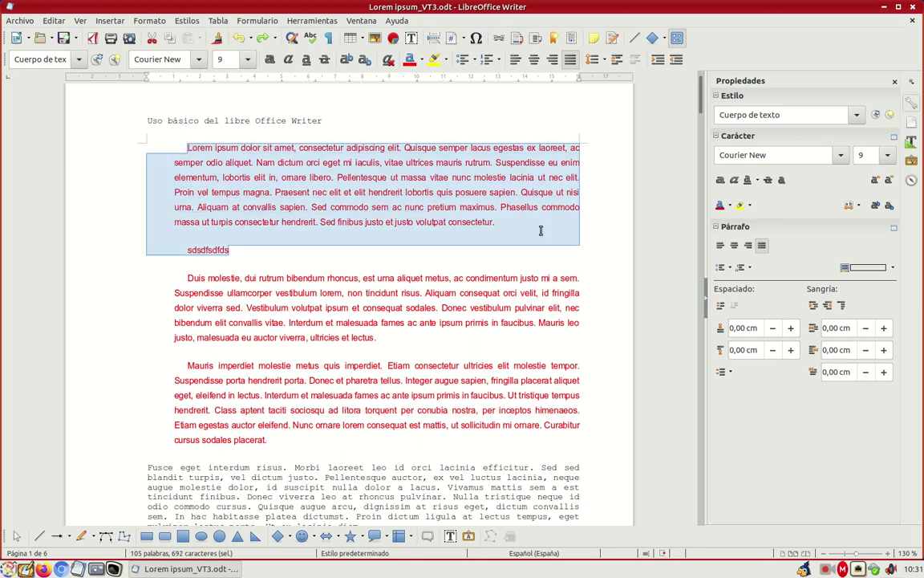
left_click(840, 157)
left_click(806, 202)
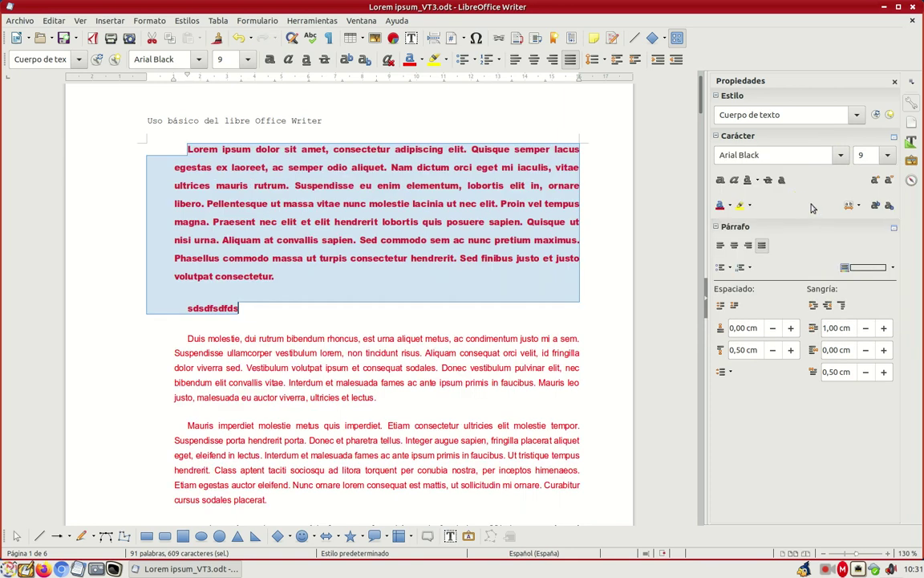
Step: Reduce the spacing below the selected paragraphs to 0,10 cm
left_click(773, 350)
left_click(773, 350)
left_click(773, 350)
left_click(773, 350)
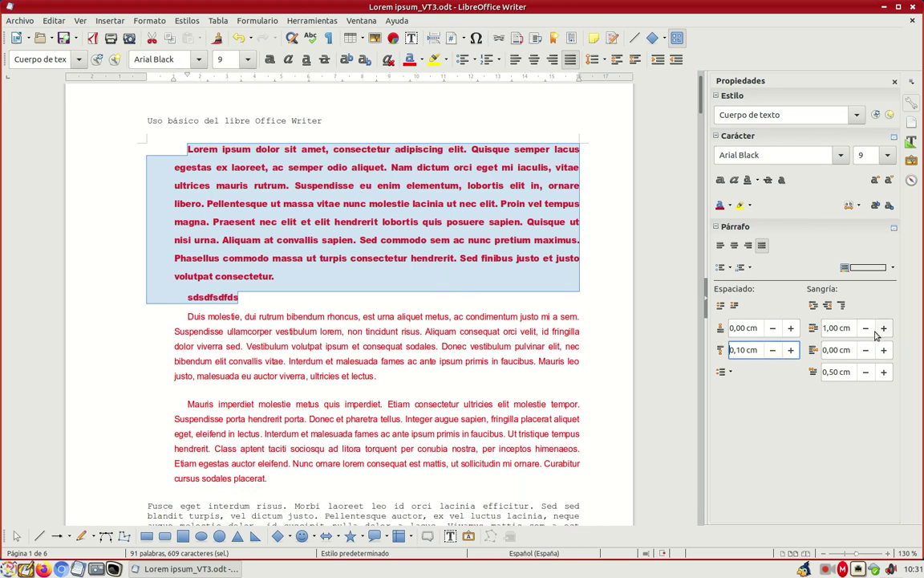
Step: Examine the numbered list formats and the line spacing options available for the selected paragraphs
left_click(748, 268)
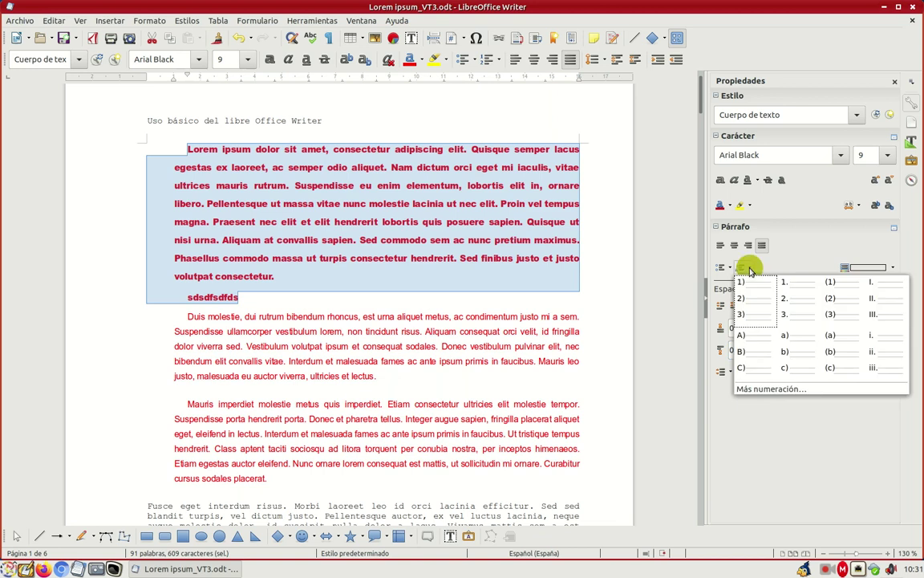
left_click(749, 268)
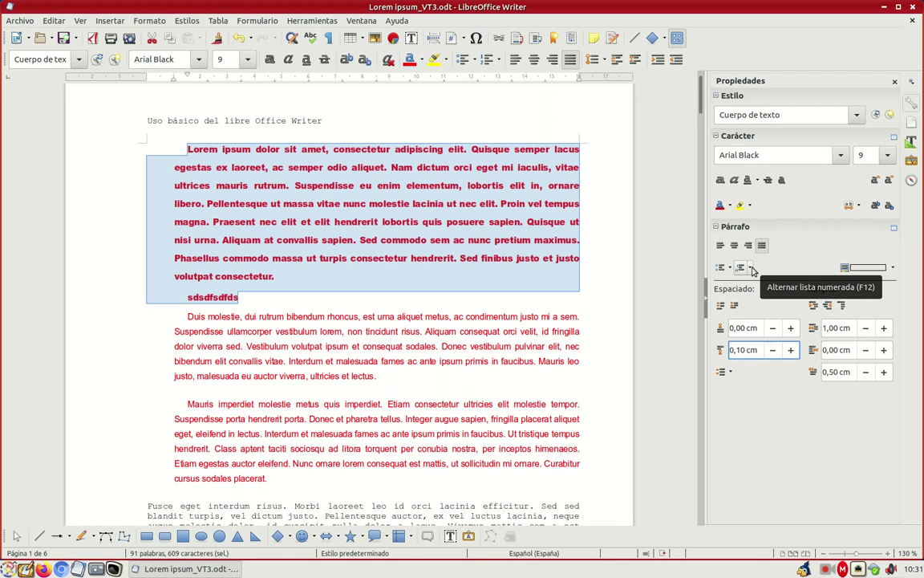
left_click(730, 372)
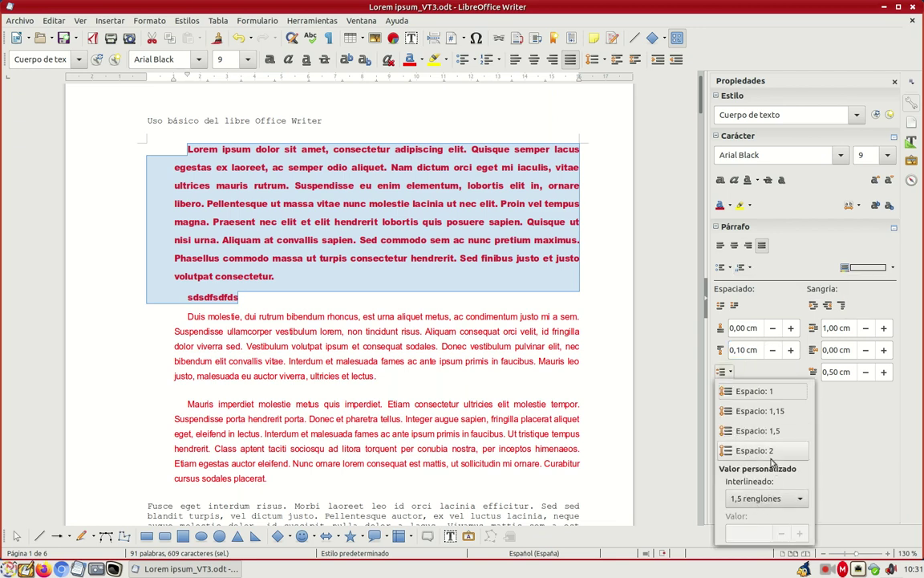
left_click(729, 372)
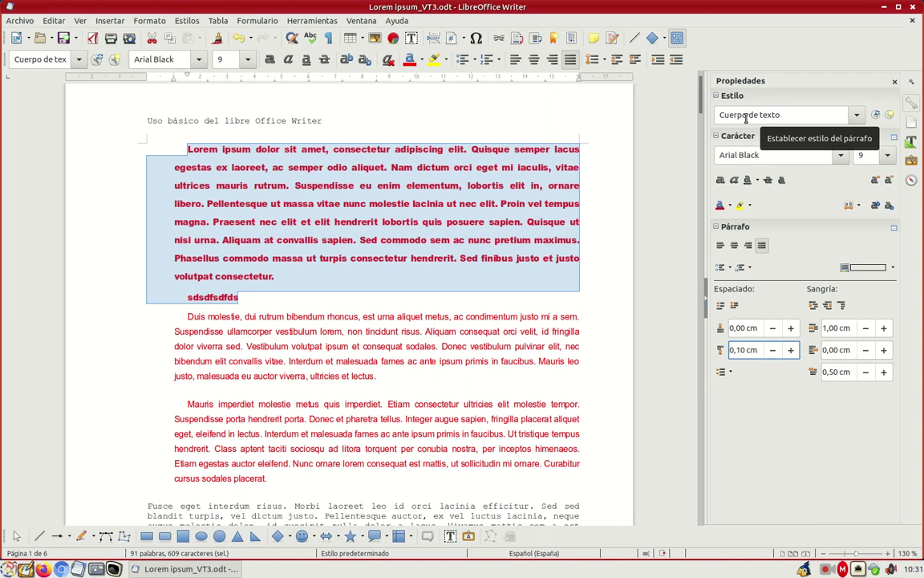
Step: Switch the sidebar from Properties to the Navigator and back to Properties
left_click(894, 82)
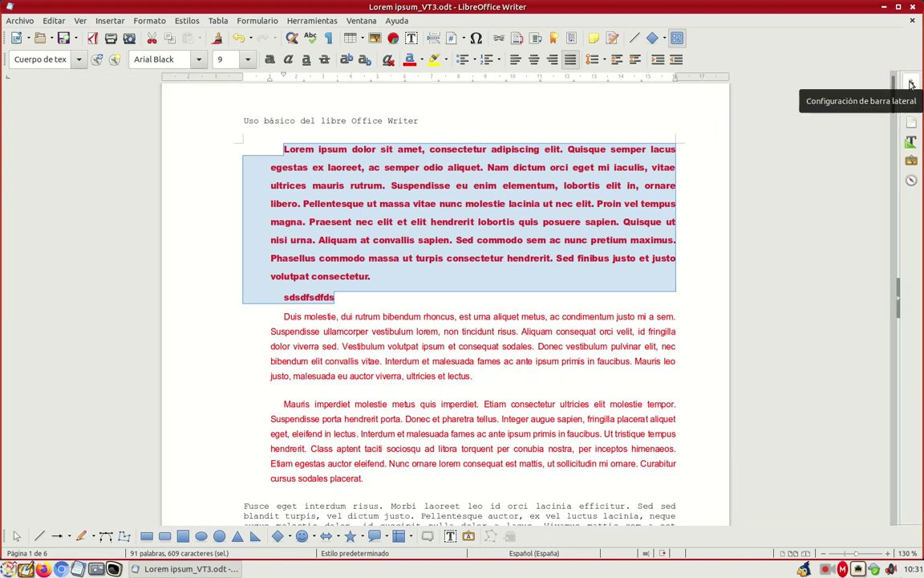
left_click(911, 83)
left_click(835, 150)
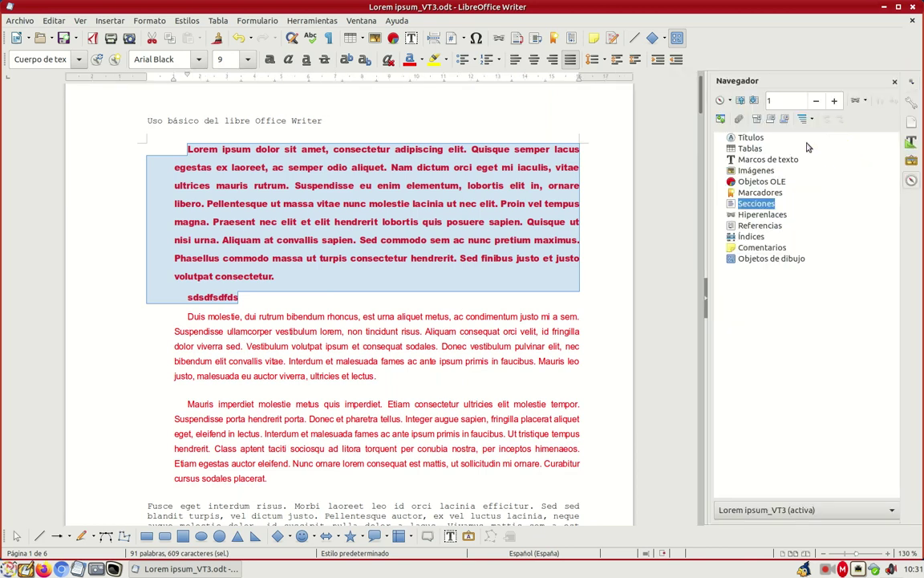
left_click(911, 82)
left_click(874, 98)
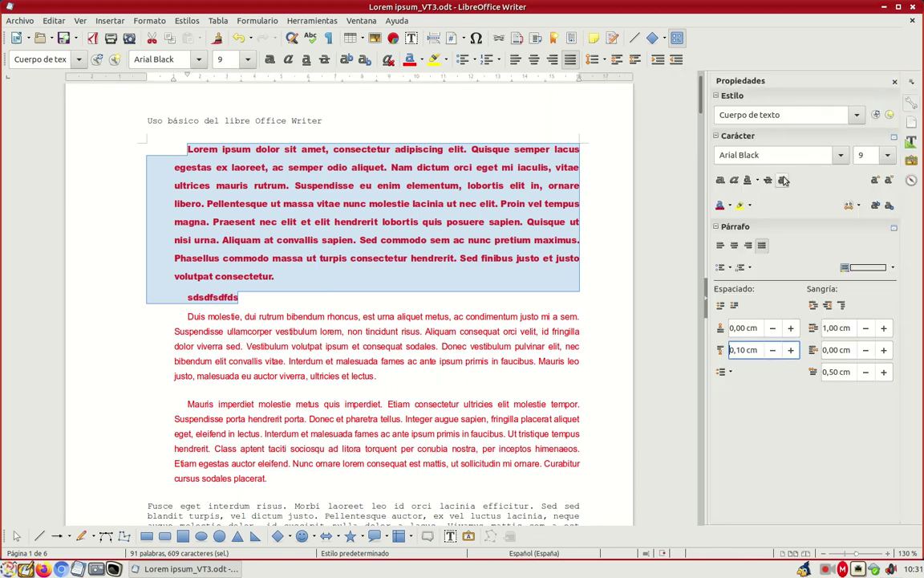